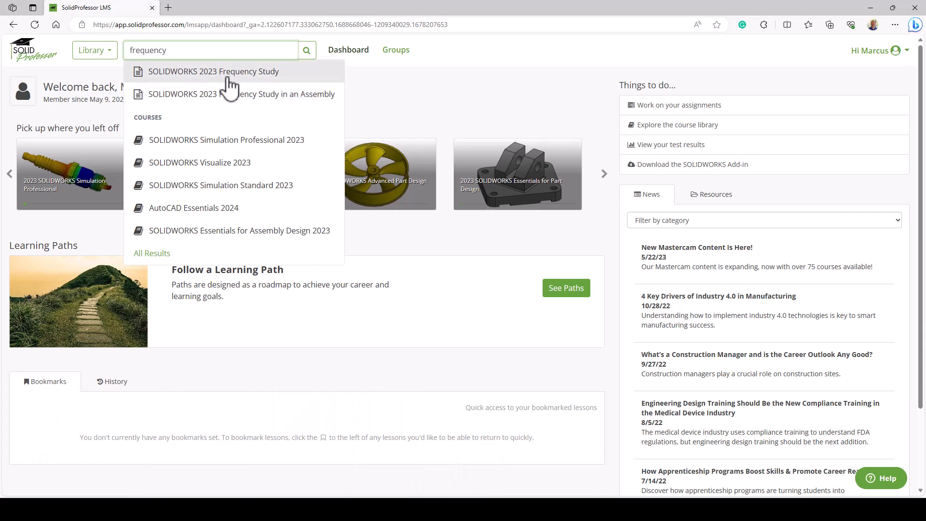
Open the SOLIDWORKS 2023 Frequency Study lesson from the search suggestions and view its exercise files section
left_click(227, 77)
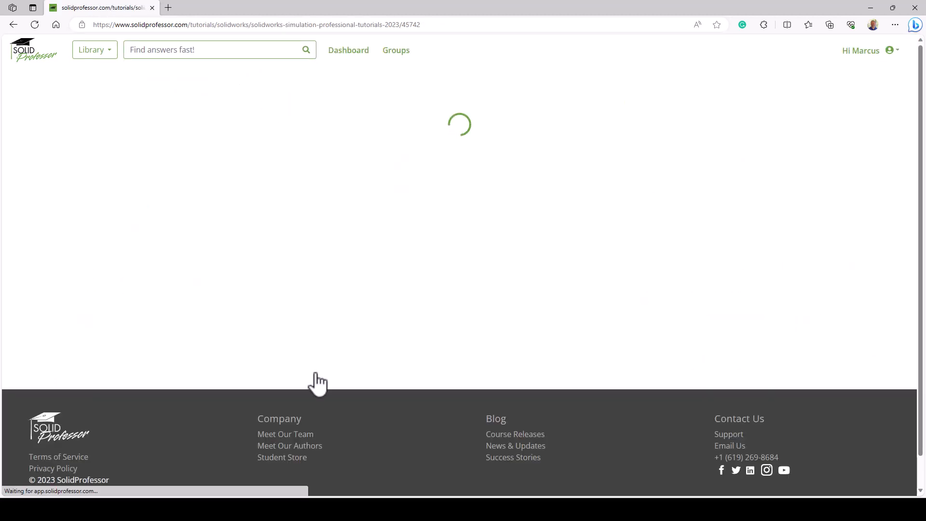
scroll(72, 347, "down", 3)
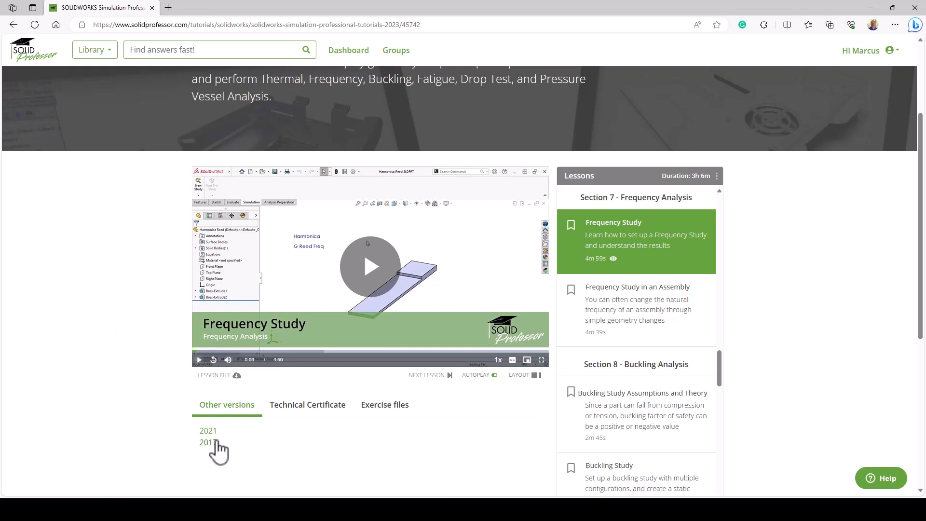
left_click(367, 409)
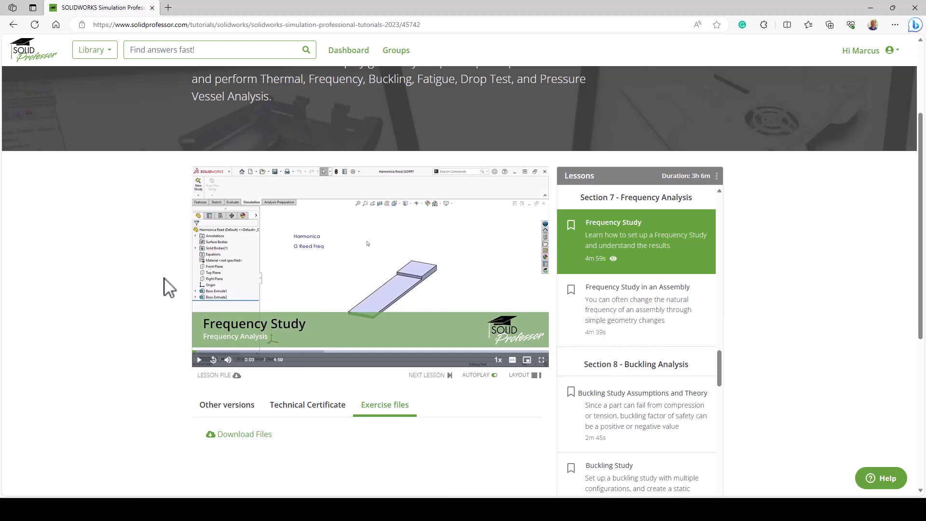
scroll(162, 269, "up", 3)
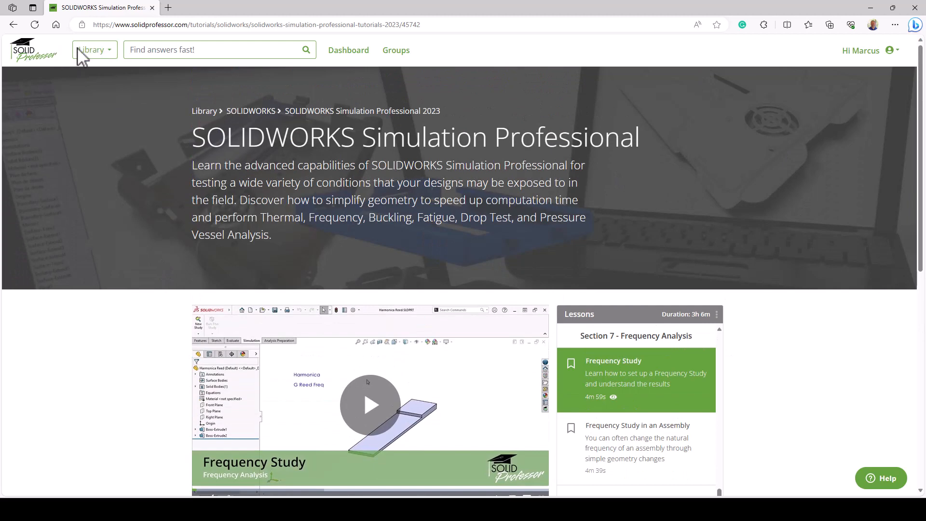
Look through the library's software categories and open the complete SolidProfessor Library page
left_click(98, 50)
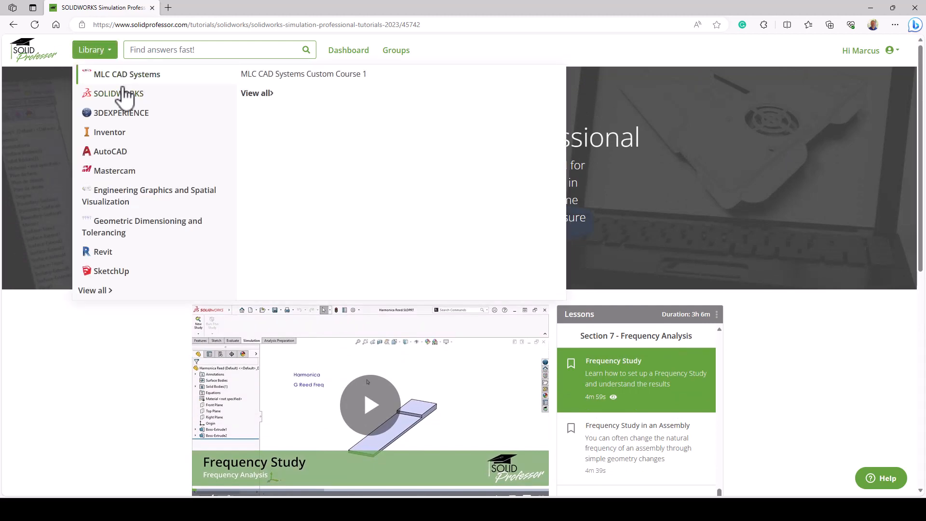
mouse_move(117, 121)
mouse_move(119, 139)
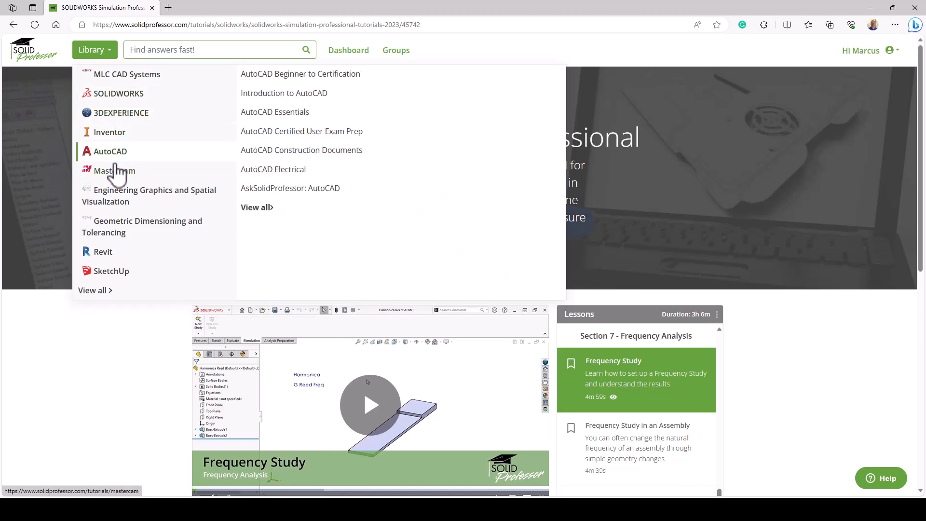
mouse_move(115, 176)
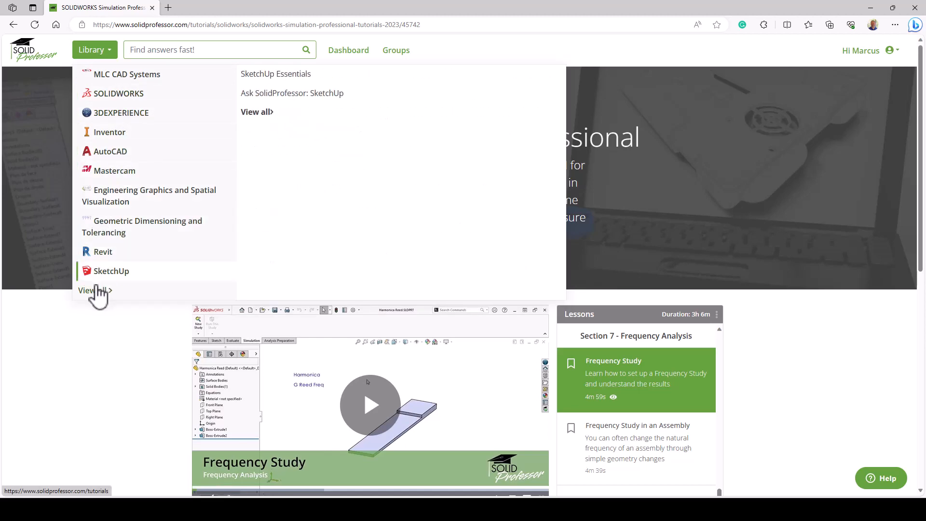
left_click(93, 291)
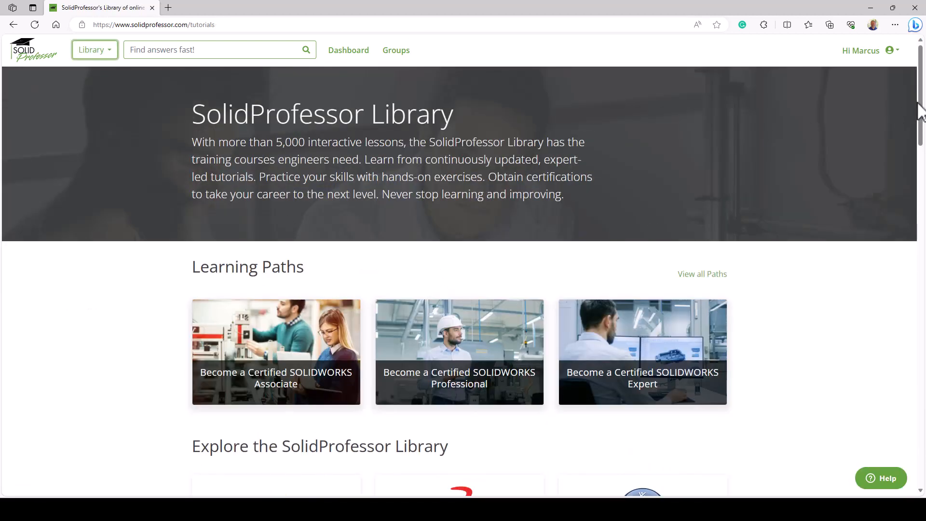
Browse the library's topic cards and look through the Mastercam training courses
left_click_drag(917, 107, 915, 188)
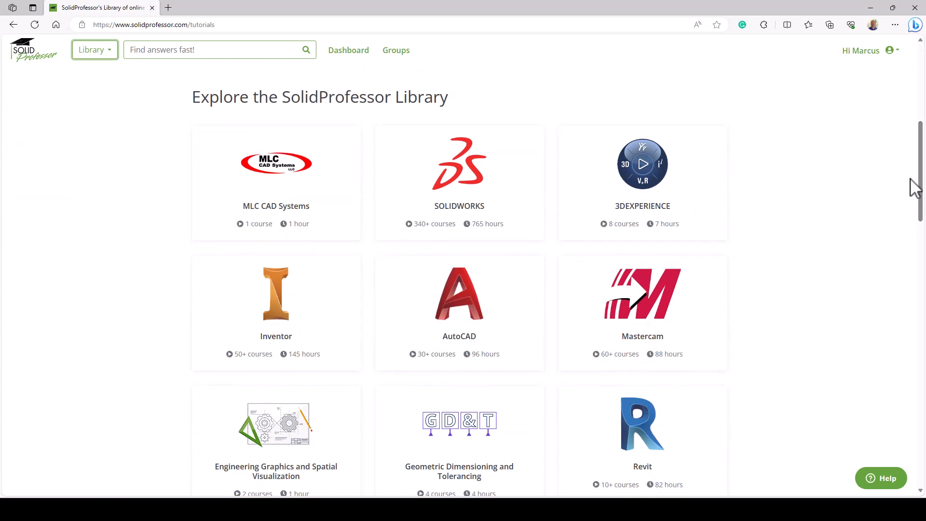
left_click_drag(919, 172, 919, 175)
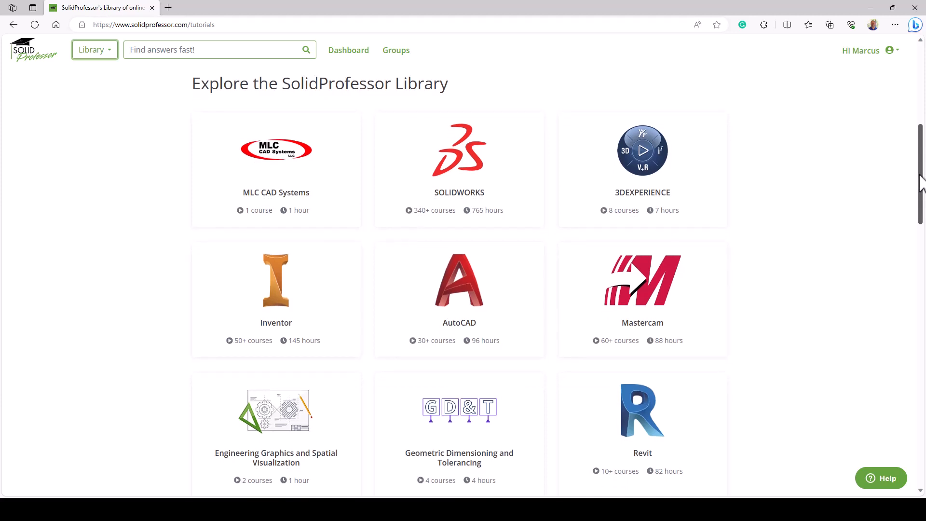
left_click_drag(921, 164, 922, 172)
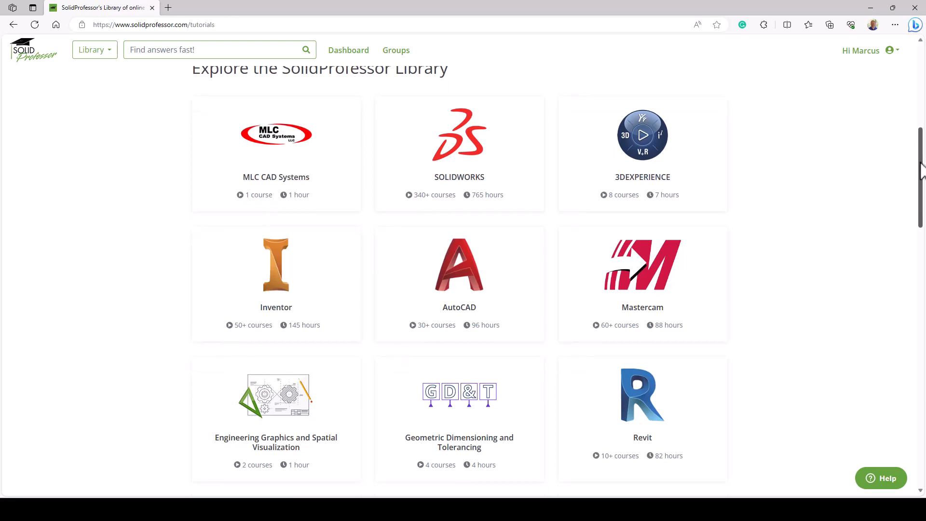
left_click(617, 283)
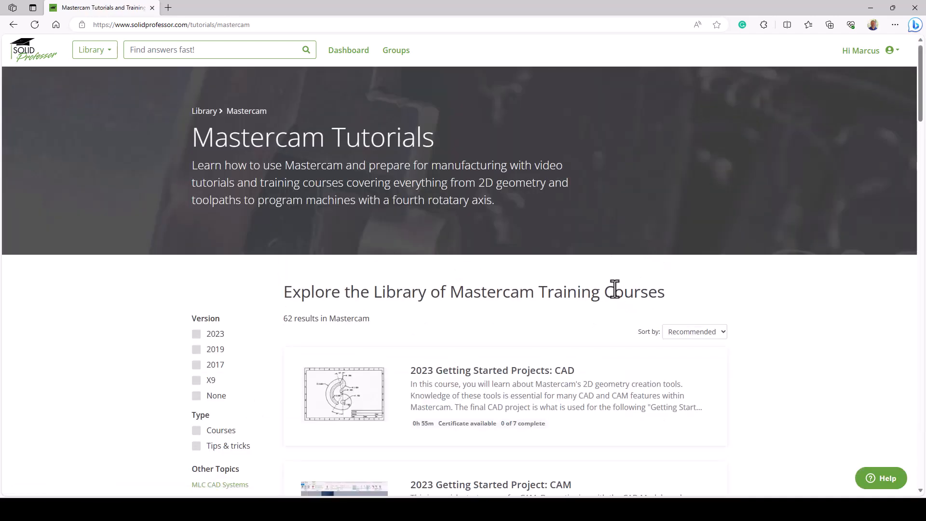
scroll(615, 289, "down", 4)
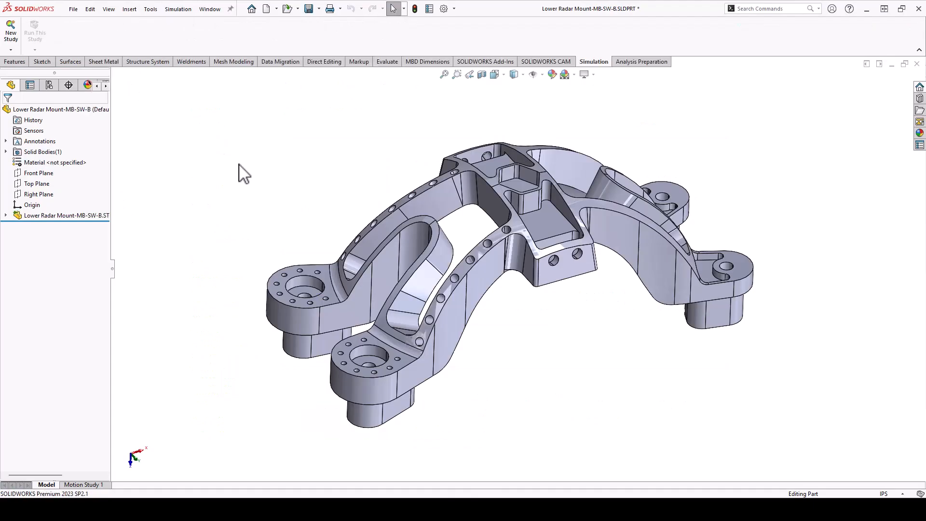
Switch to SOLIDWORKS and create a new Frequency study for the Lower Radar Mount part
left_click(18, 36)
left_click(18, 222)
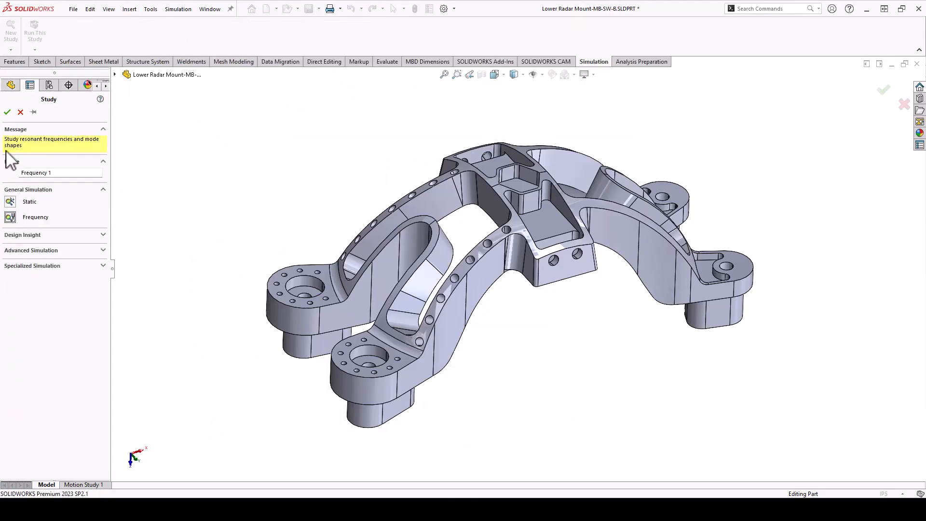
Assign the aluminium alloy 2024-T4 to the radar mount body in the Frequency study
right_click(89, 220)
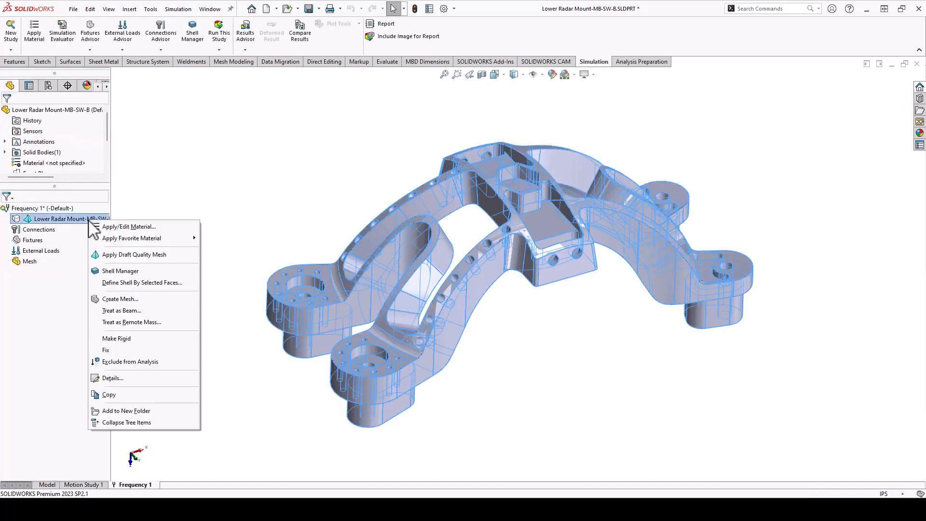
left_click(99, 226)
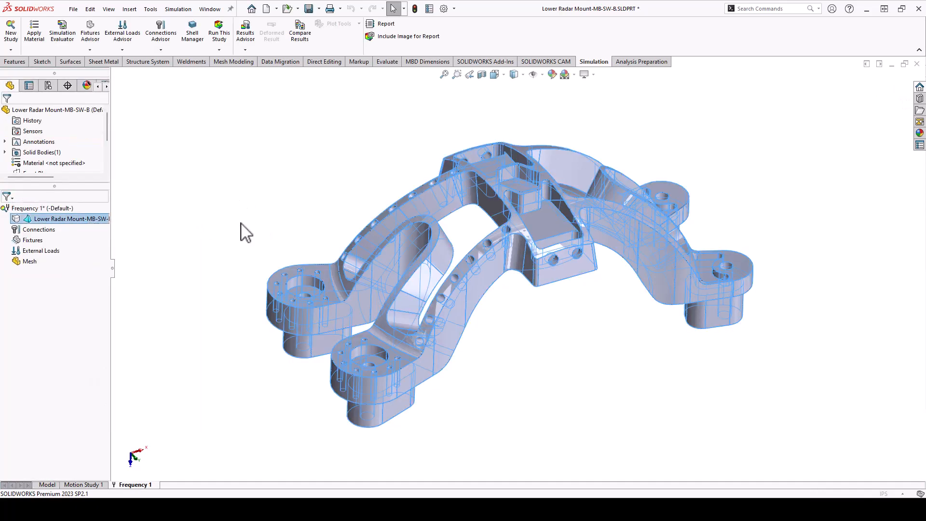
scroll(112, 148, "up", 1)
left_click(25, 68)
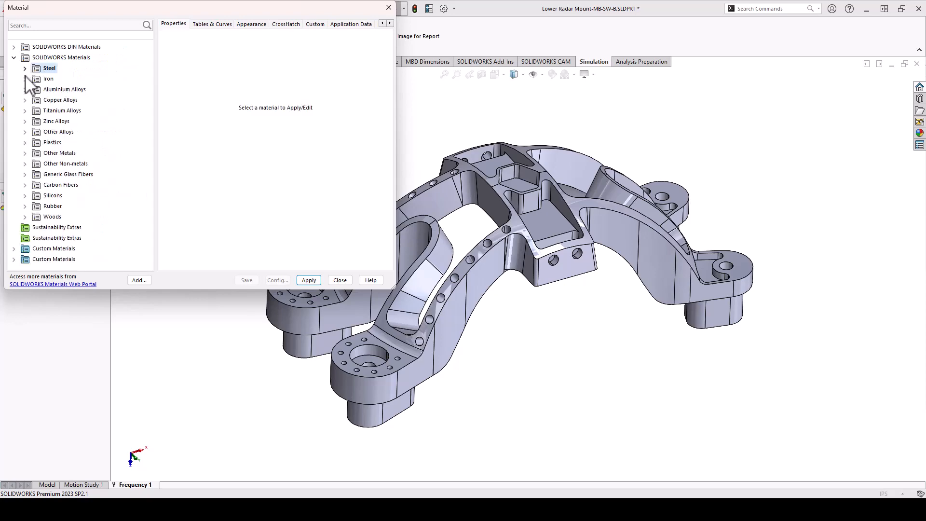
left_click(25, 90)
scroll(109, 167, "down", 3)
left_click(64, 217)
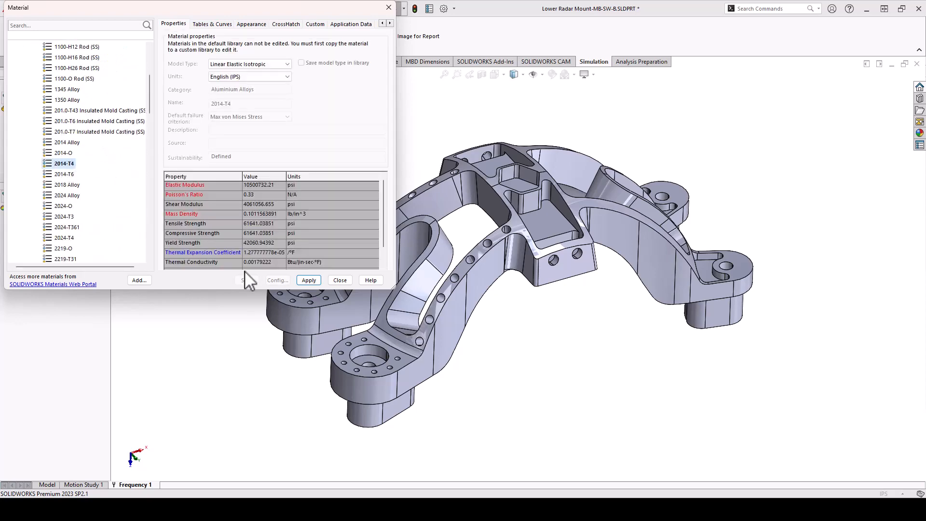
left_click(61, 237)
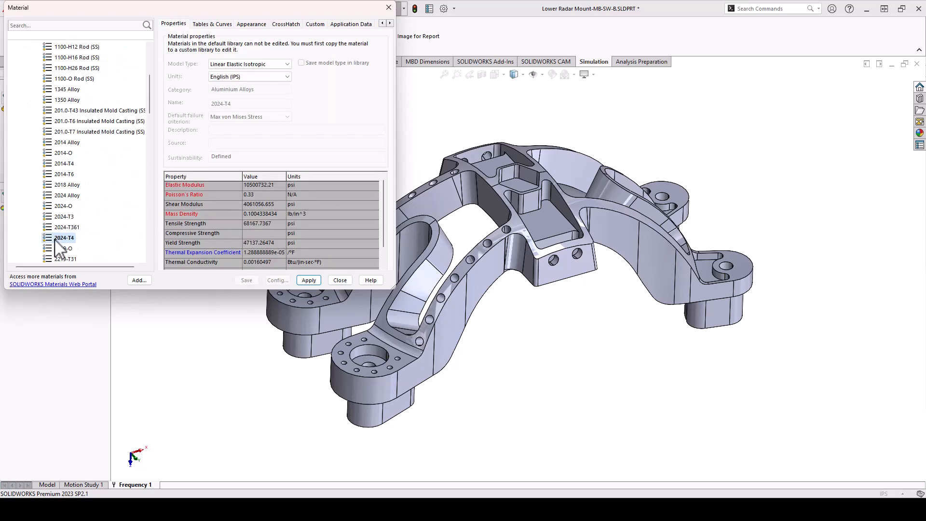
left_click(309, 280)
left_click(339, 280)
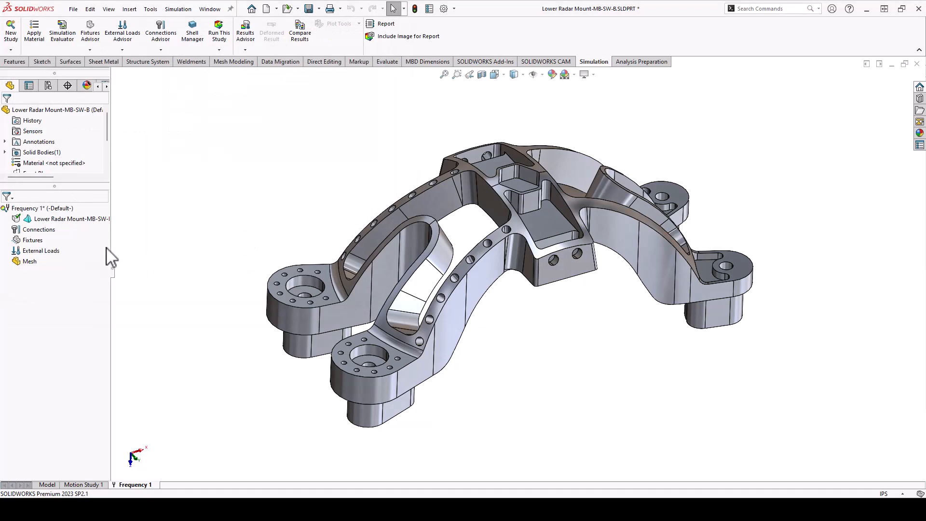
Add a Fixed Geometry fixture to the bottom faces of the mount's four feet in the Frequency study
right_click(29, 240)
left_click(53, 246)
middle_click_drag(615, 355, 707, 379)
left_click(707, 379)
left_click(639, 406)
left_click(378, 279)
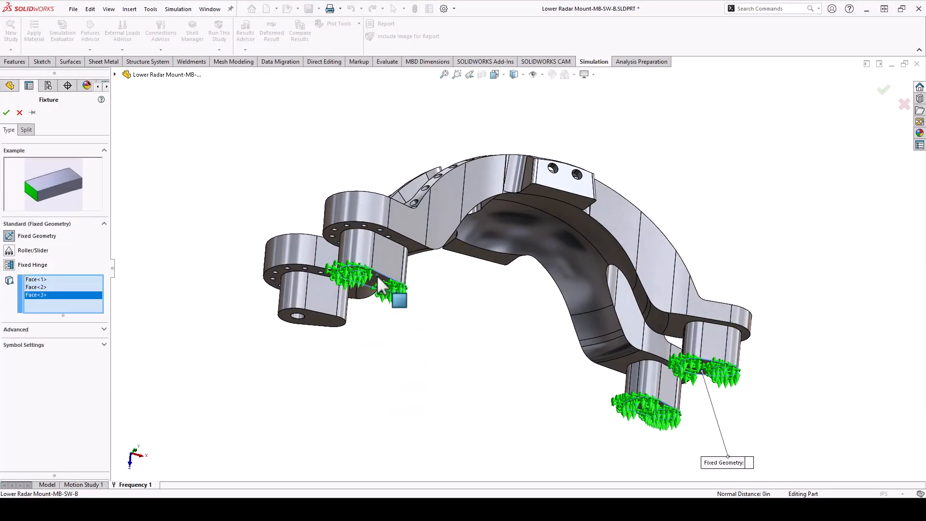
left_click(327, 317)
left_click(6, 113)
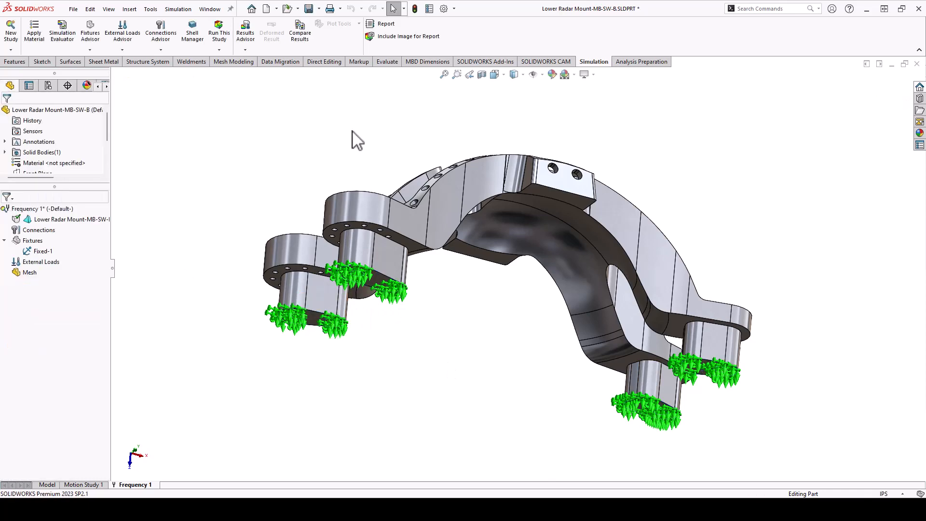
Run the Frequency study on the fixed radar mount
middle_click_drag(352, 131, 355, 265)
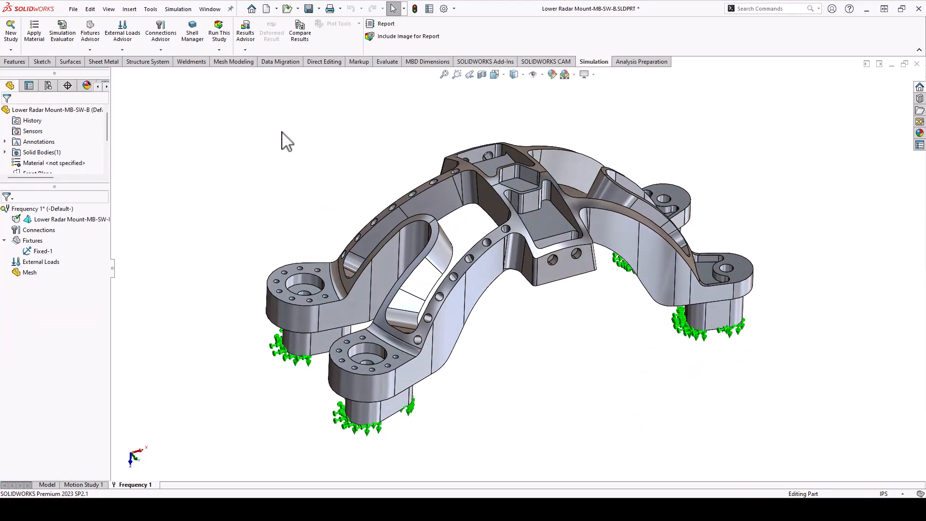
middle_click_drag(282, 132, 317, 128)
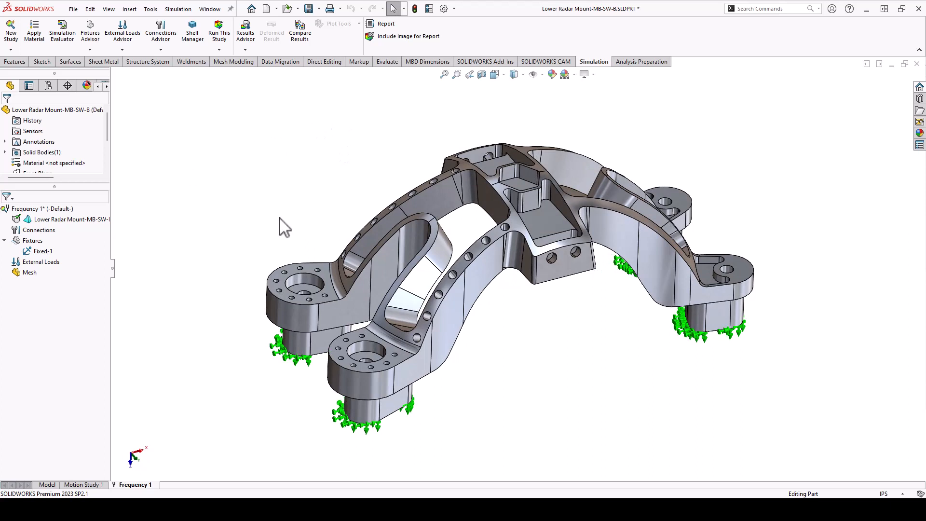
left_click(218, 33)
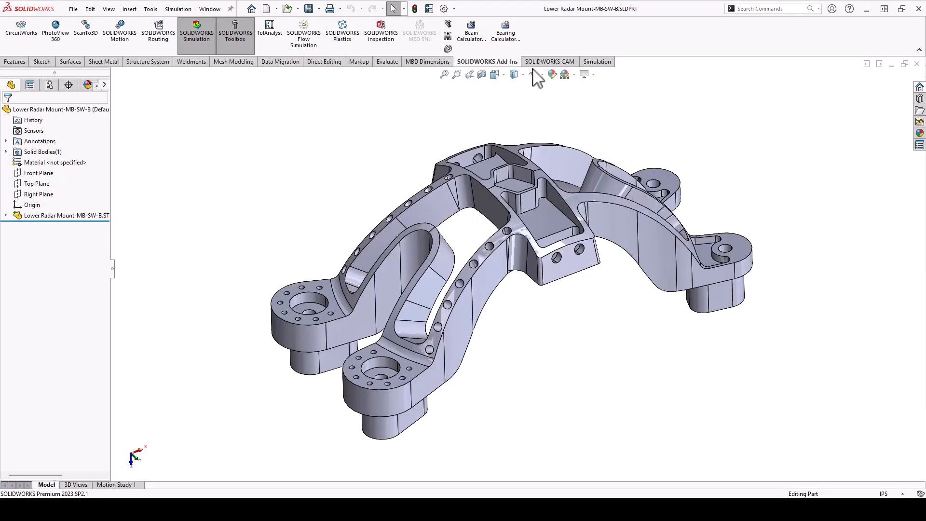
Create a new Static simulation study for the radar mount part
left_click(593, 61)
left_click(15, 39)
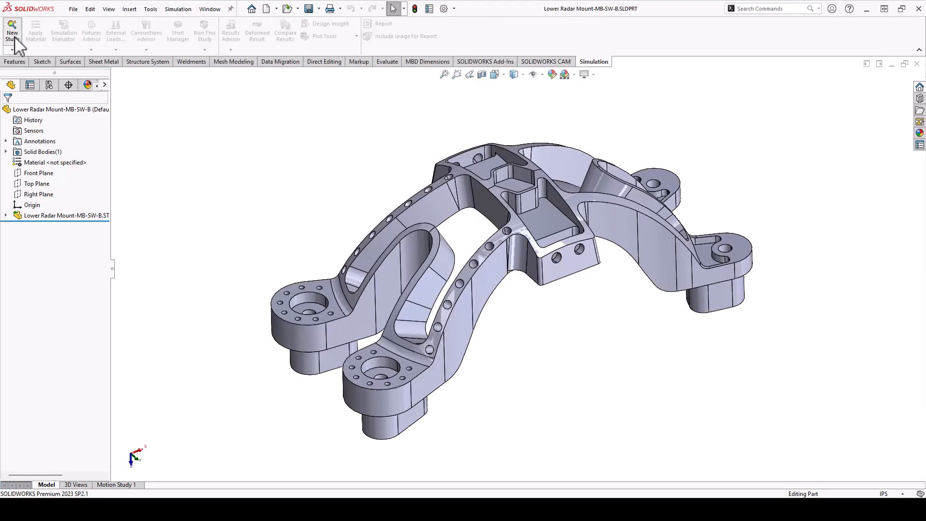
left_click(29, 208)
left_click(7, 112)
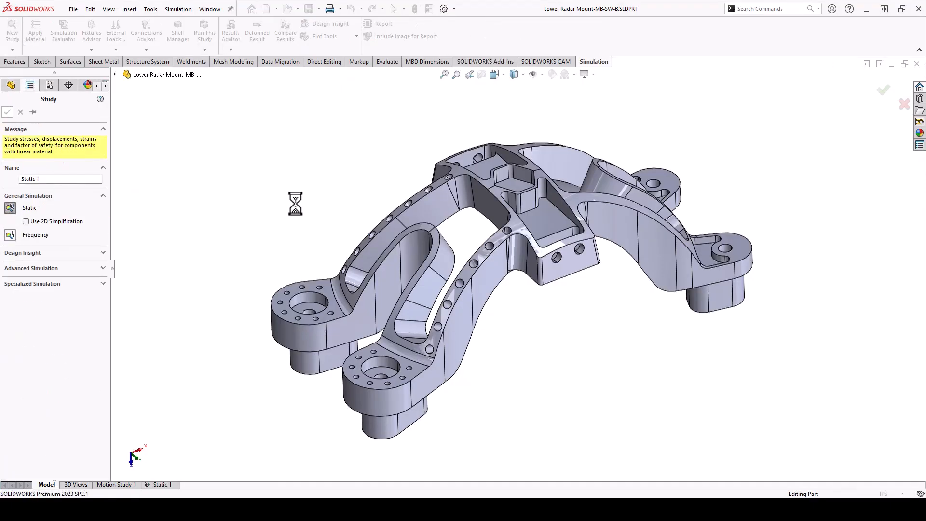
Add a Fixed Geometry fixture to the bottom faces of the mount's four feet in the Static study
right_click(33, 240)
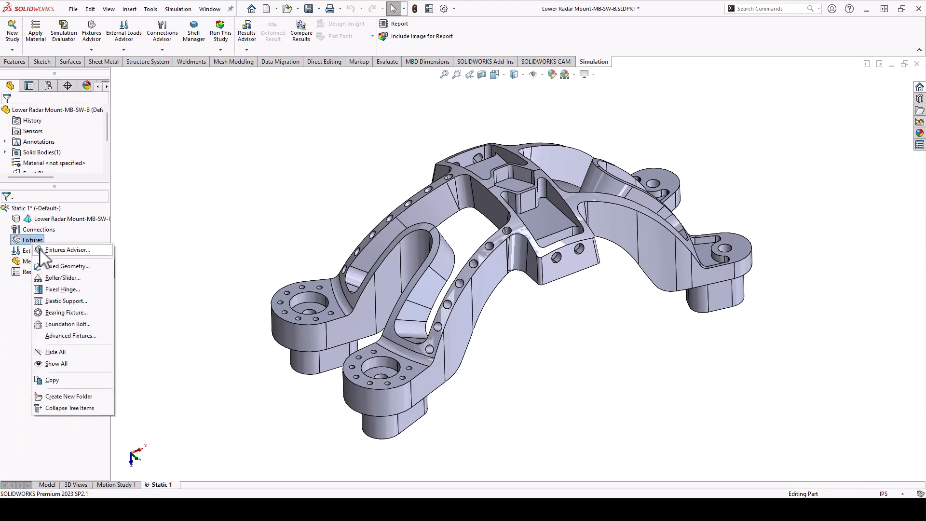
left_click(65, 265)
middle_click_drag(298, 399, 296, 198)
left_click(324, 335)
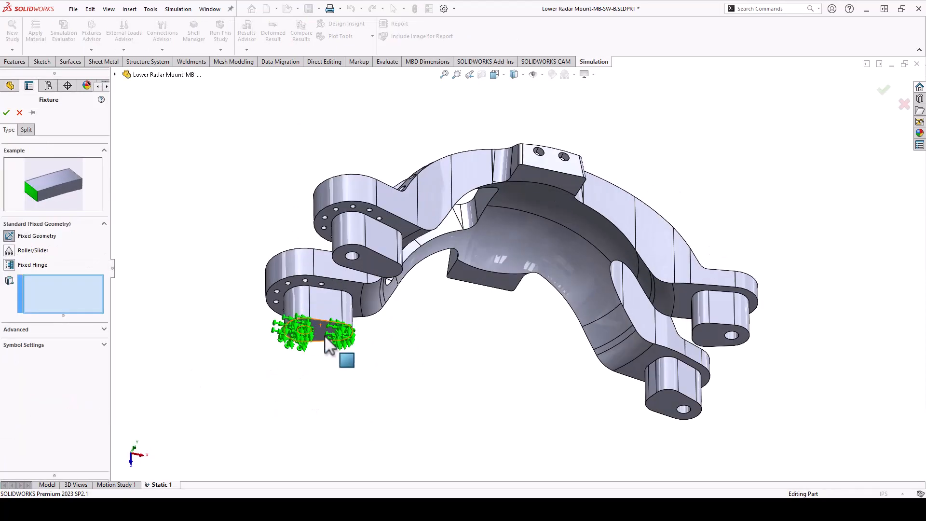
left_click(363, 261)
left_click(729, 336)
left_click(680, 409)
left_click(884, 90)
Apply a 30 lbf normal force in English (IPS) units to the inner face of the front arm's oval opening
middle_click_drag(849, 116, 786, 318)
right_click(41, 261)
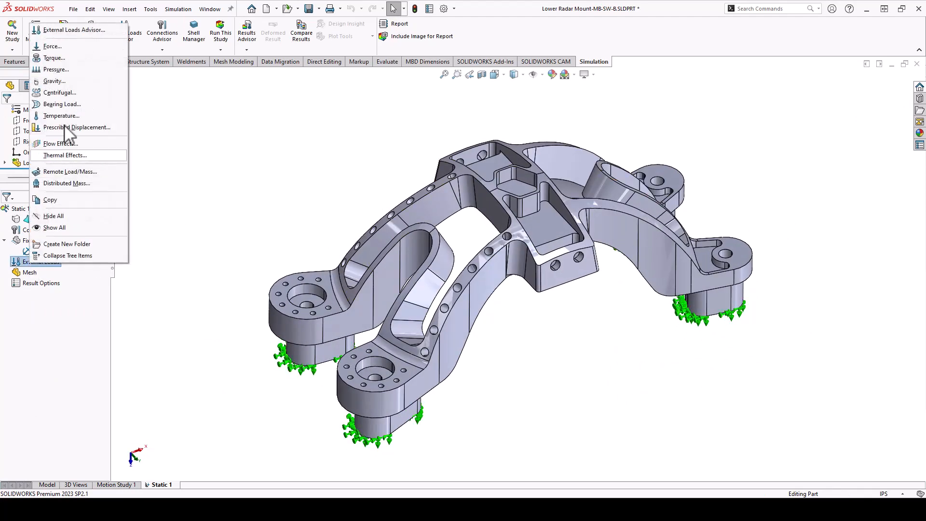
left_click(53, 46)
left_click(424, 287)
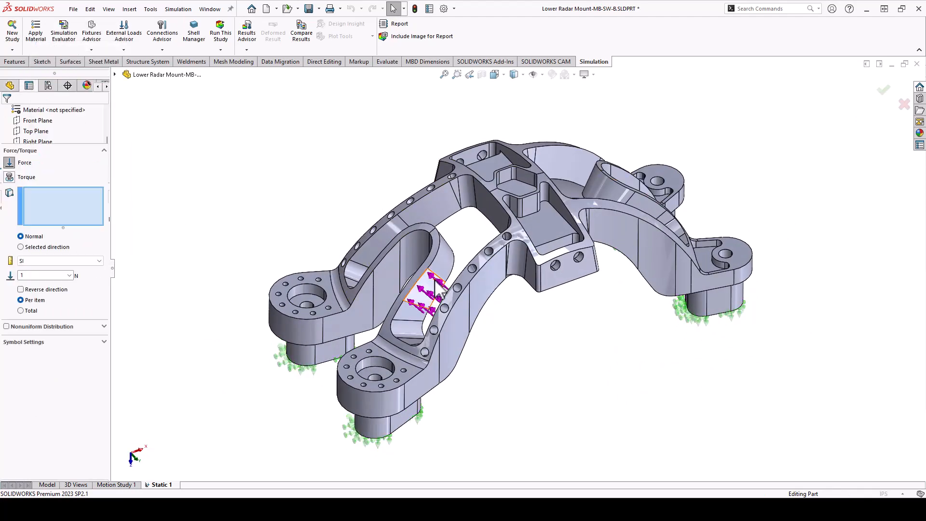
left_click(48, 261)
left_click(43, 276)
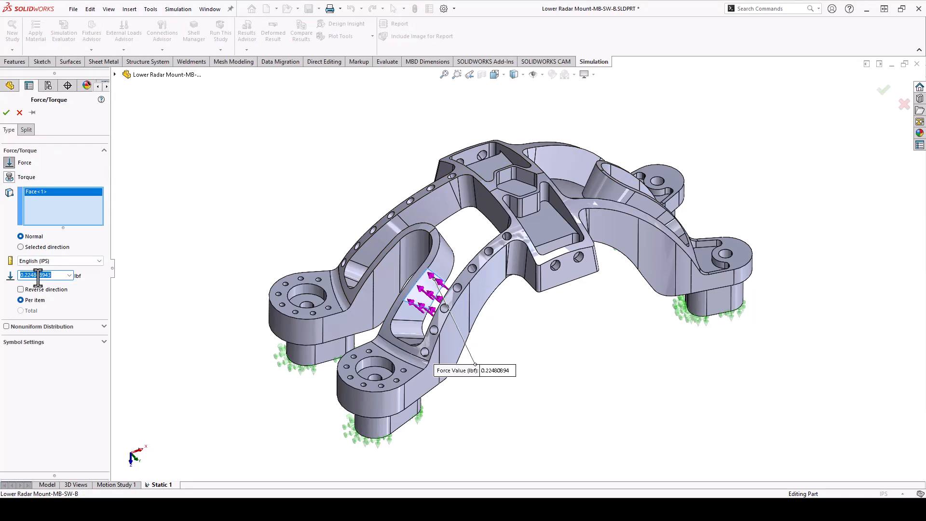
left_click(6, 113)
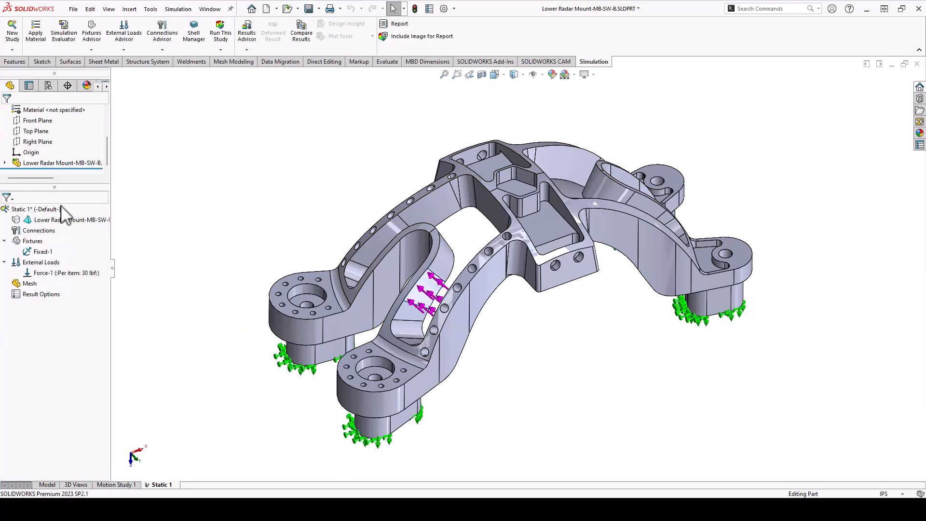
Assign an aluminium alloy from the material library to the radar mount in the Static study and run the study
right_click(52, 220)
left_click(110, 223)
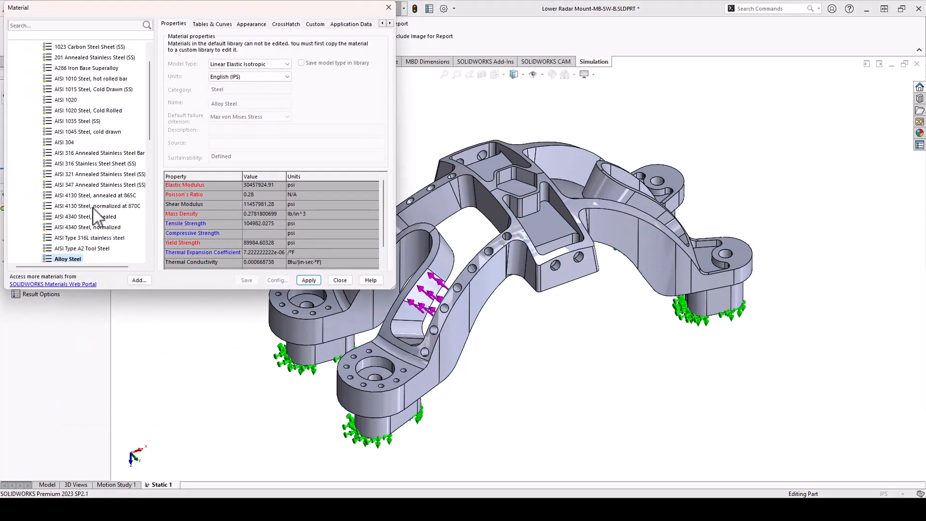
scroll(93, 208, "up", 1)
left_click(27, 68)
left_click(26, 89)
scroll(39, 161, "down", 3)
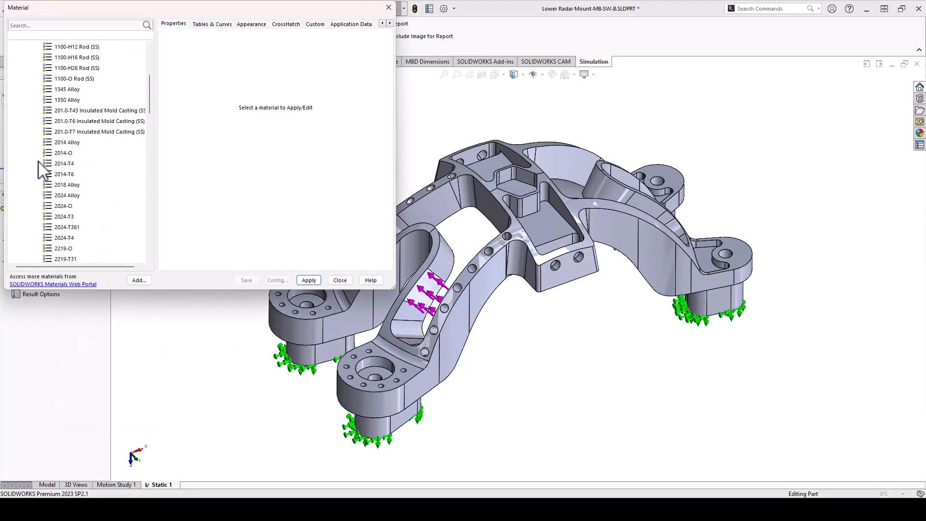
left_click(91, 220)
left_click(309, 280)
left_click(340, 280)
left_click(220, 32)
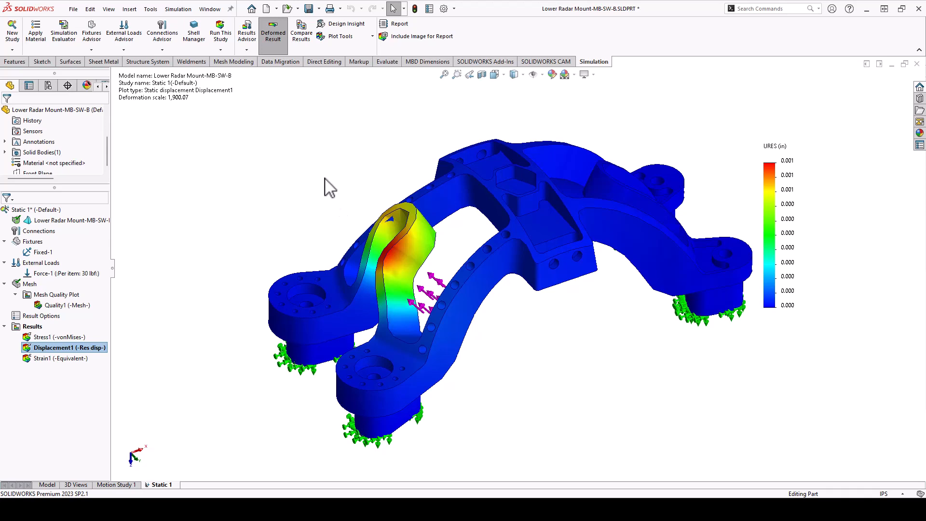
mouse_move(324, 178)
middle_mouse_down()
mouse_move(378, 201)
mouse_move(335, 200)
mouse_move(336, 190)
middle_mouse_up()
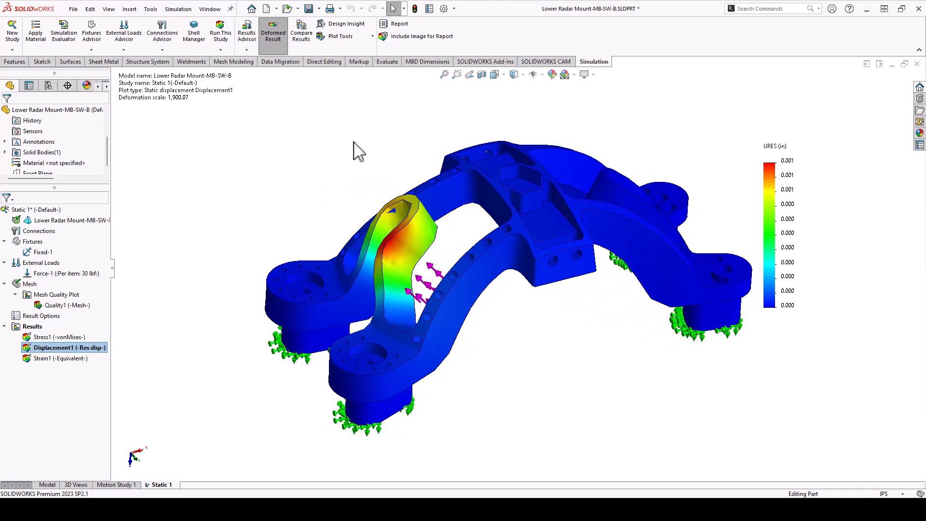
Insert a new part into the Lower Radar Mount Assembly, positioned on the fixture block's upper face
left_click(53, 50)
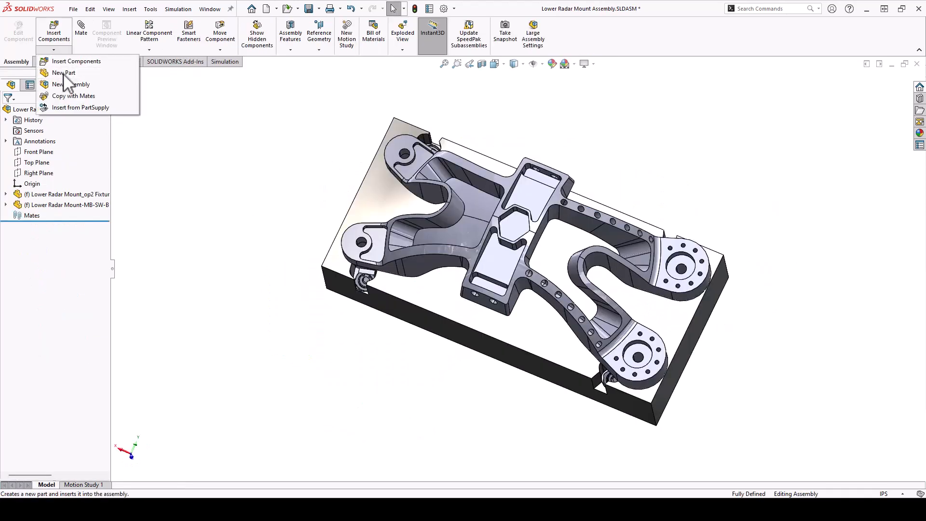
left_click(64, 73)
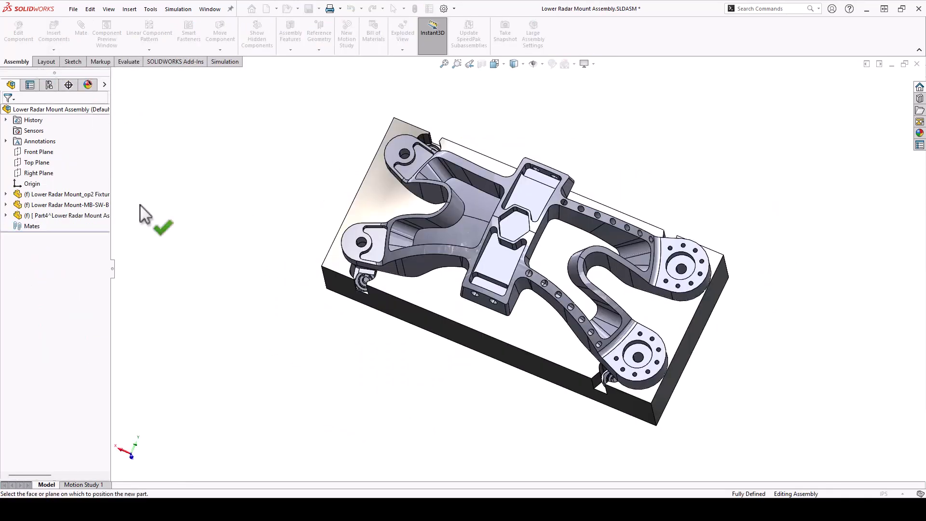
left_click(441, 292)
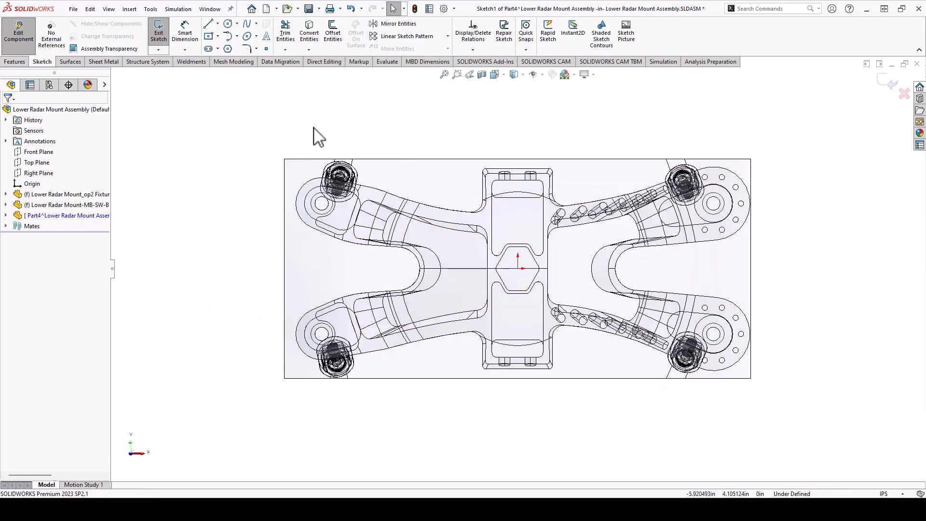
Sketch a spline along the upper pair of mount arms, crossing the centre block and ending among the row of holes
left_click(247, 23)
left_click(420, 211)
left_click(487, 220)
left_click(546, 213)
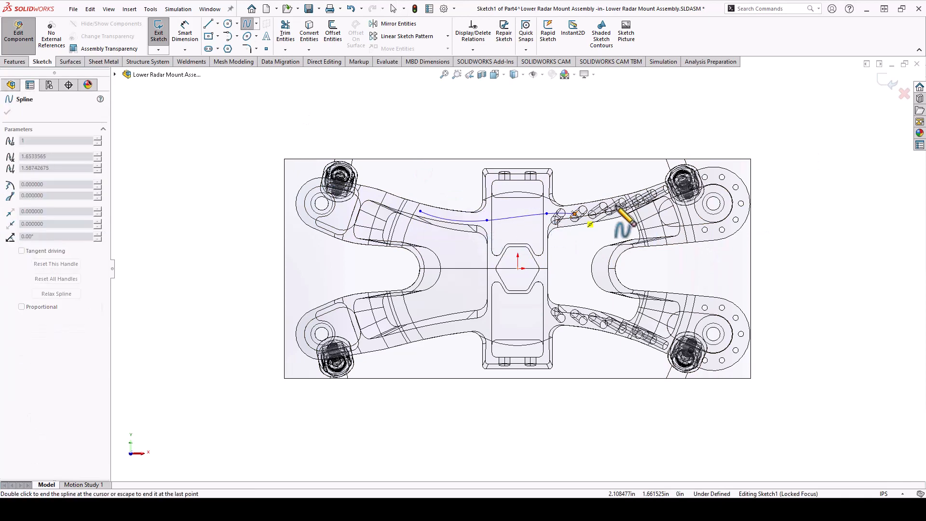
scroll(616, 205, "down", 4)
scroll(572, 226, "down", 2)
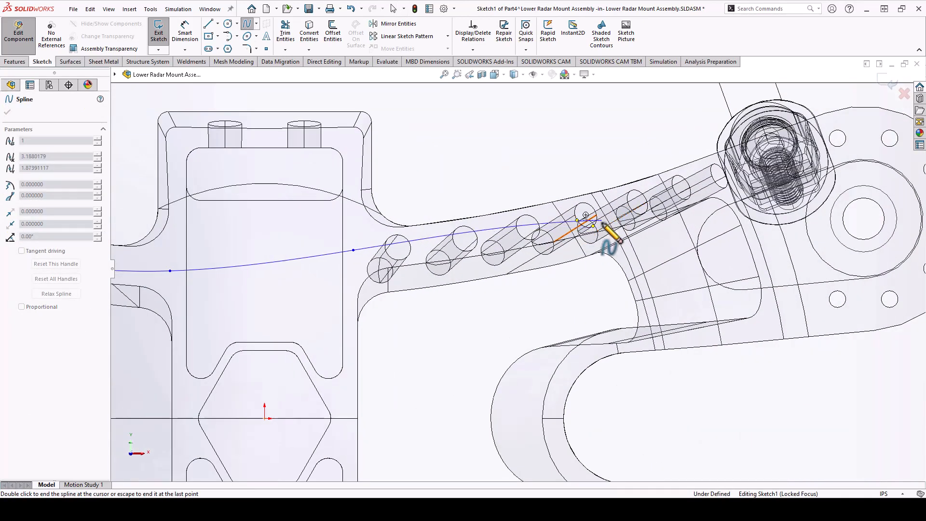
double_click(602, 229)
scroll(579, 260, "up", 5)
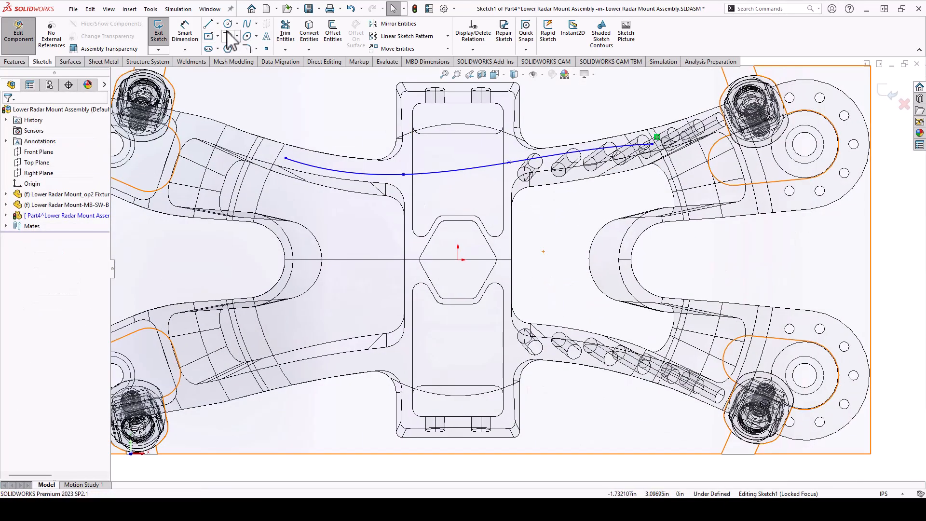
Sketch a second spline along the lower pair of mount arms, crossing the centre block
left_click(247, 23)
left_click(293, 373)
left_click(418, 354)
left_click(550, 345)
scroll(550, 344, "down", 3)
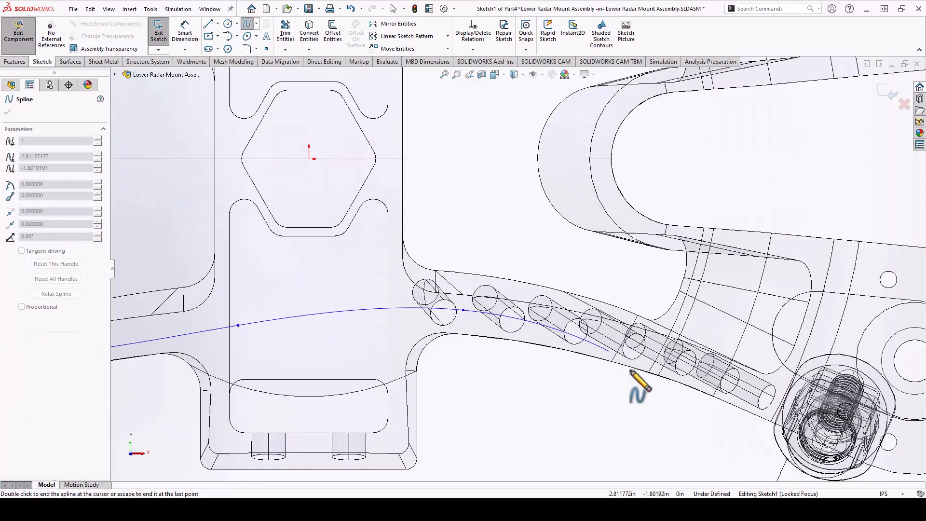
double_click(656, 372)
scroll(627, 338, "up", 3)
Reposition the upper spline's two interior points so the curve follows the arms more smoothly
left_click_drag(476, 169, 466, 172)
left_click_drag(370, 180, 364, 178)
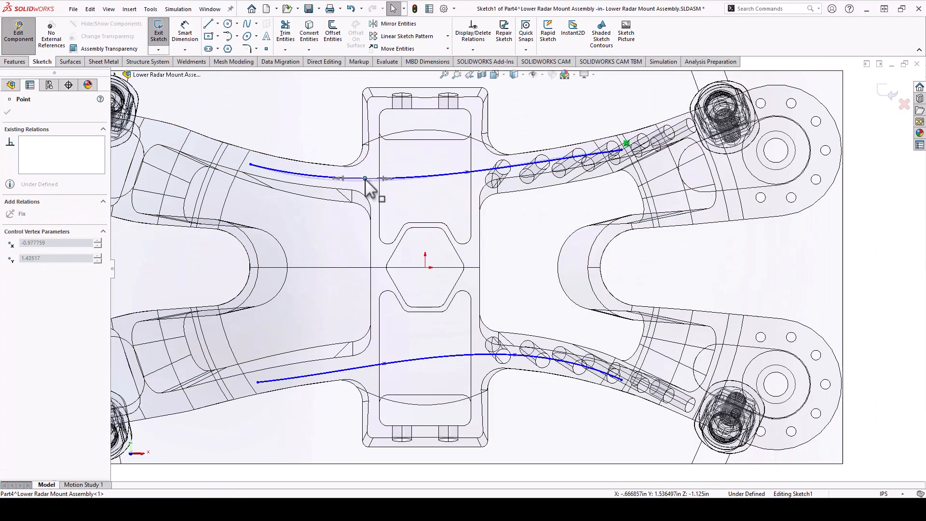
left_click(307, 126)
scroll(327, 173, "up", 1)
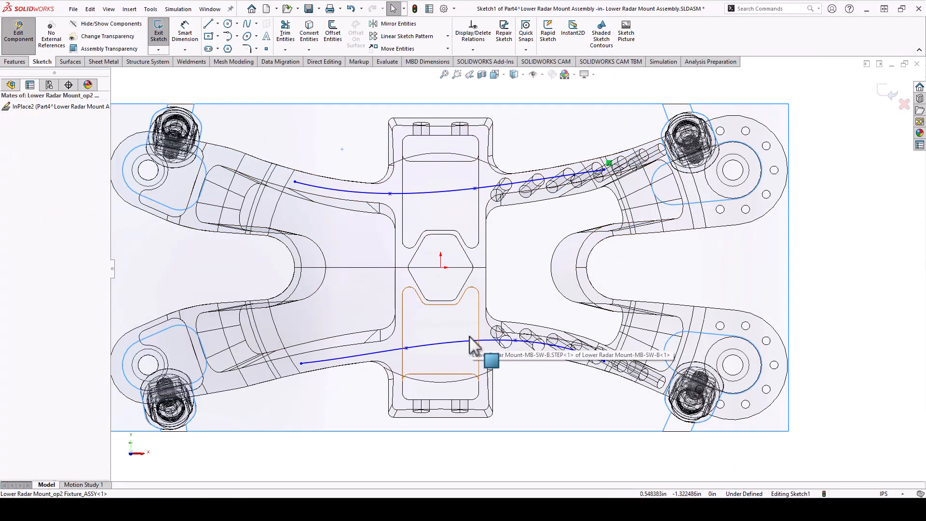
Set up a Boss-Extrude of the two splines with the Up To Body end condition, ending at the radar mount body
middle_click_drag(444, 263, 432, 129)
scroll(433, 129, "up", 3)
left_click(15, 61)
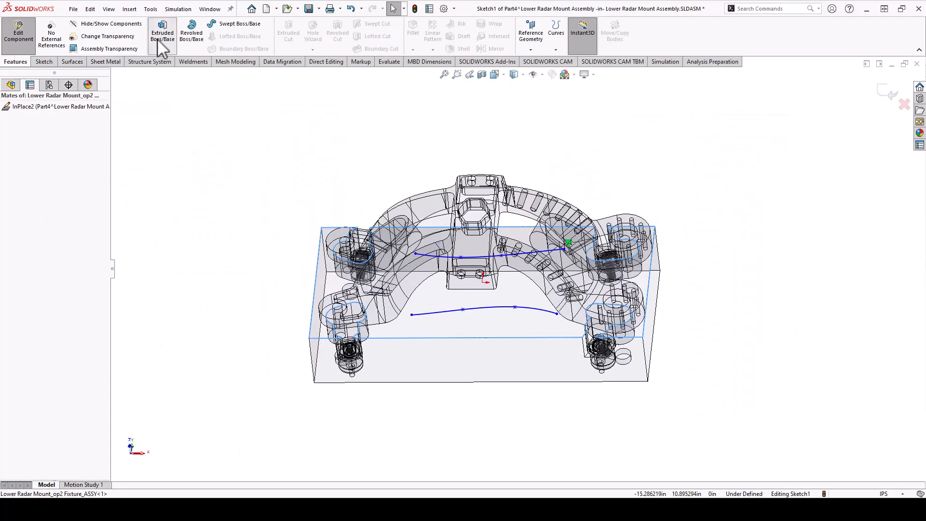
left_click(163, 33)
left_click(41, 170)
left_click(34, 204)
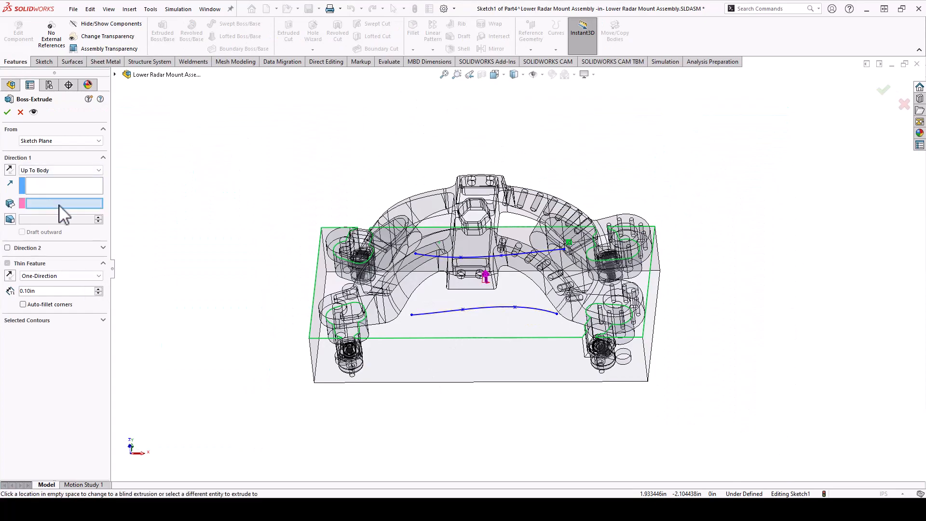
left_click(382, 192)
middle_click_drag(383, 193, 473, 178)
middle_click_drag(519, 149, 285, 186)
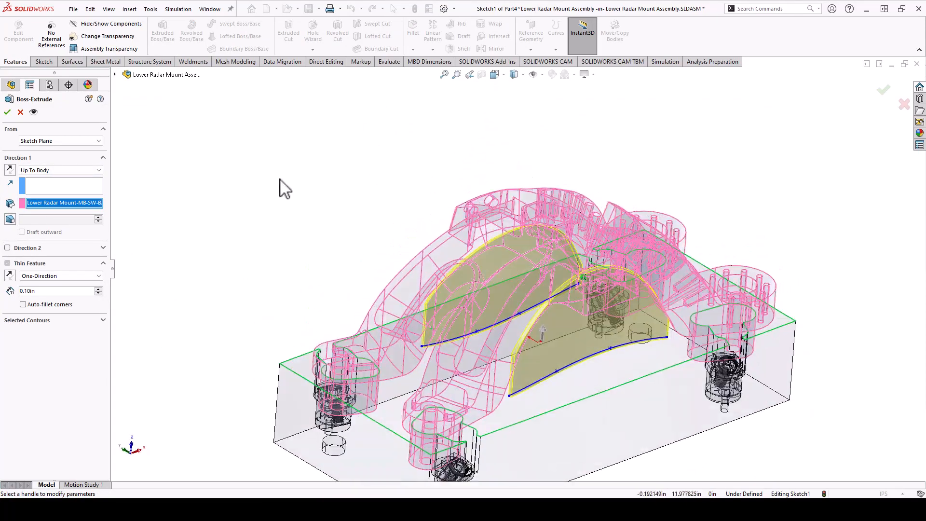
Make the spline extrusion a Mid-Plane thin feature 0.25 in thick and complete it
left_click(48, 276)
left_click(34, 289)
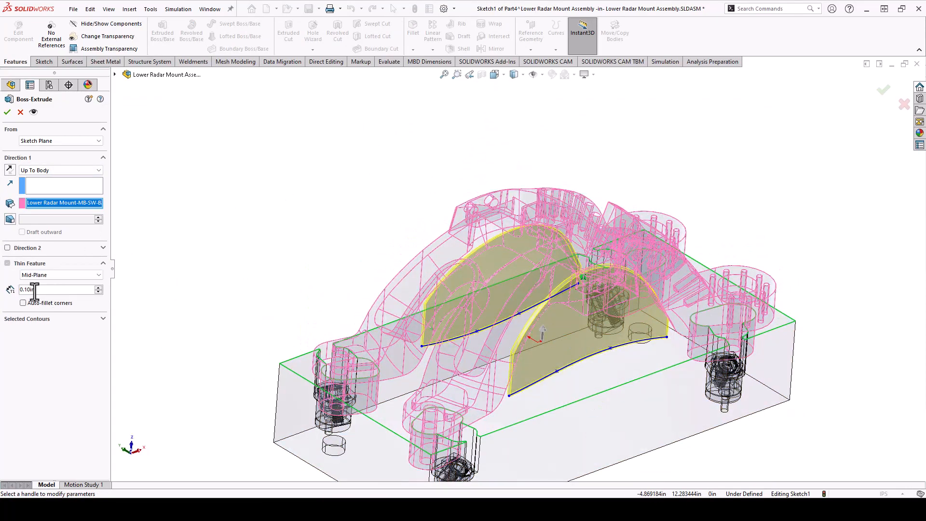
key("Return")
middle_click_drag(372, 232, 460, 303)
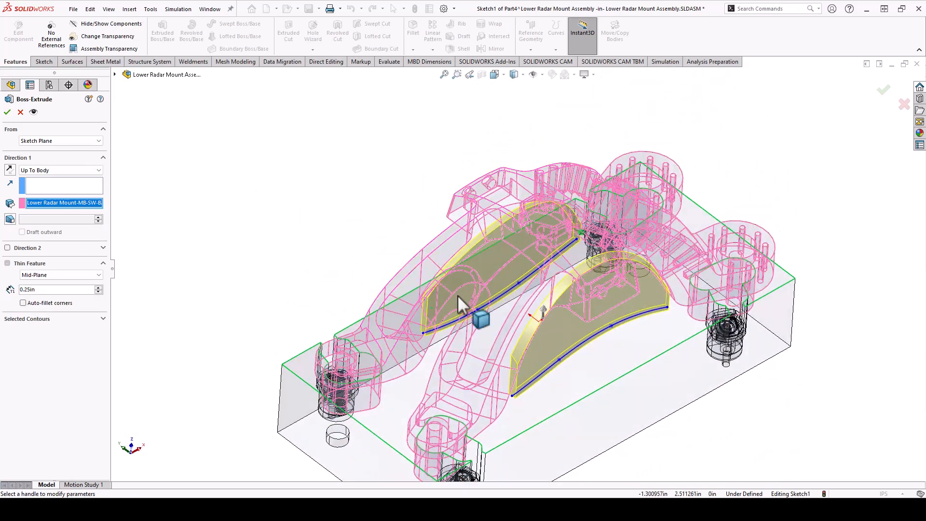
left_click(5, 114)
middle_click_drag(733, 243, 848, 144)
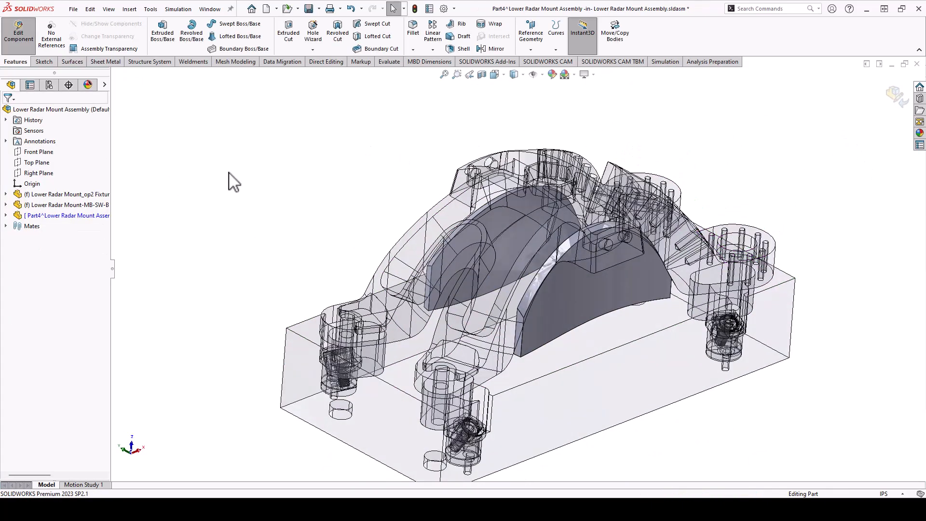
Sketch a center rectangle about 1.72 by 5.4 in on the new part's Front Plane, centred on the origin
middle_click_drag(229, 172, 311, 238)
left_click(6, 215)
left_click(42, 290)
left_click(49, 274)
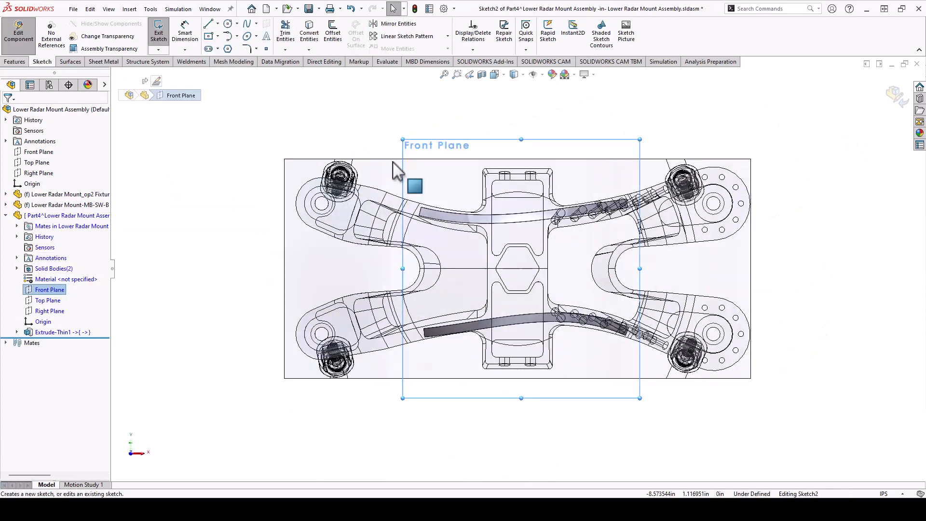
left_click(209, 37)
left_click(518, 268)
scroll(528, 202, "down", 5)
left_click(579, 130)
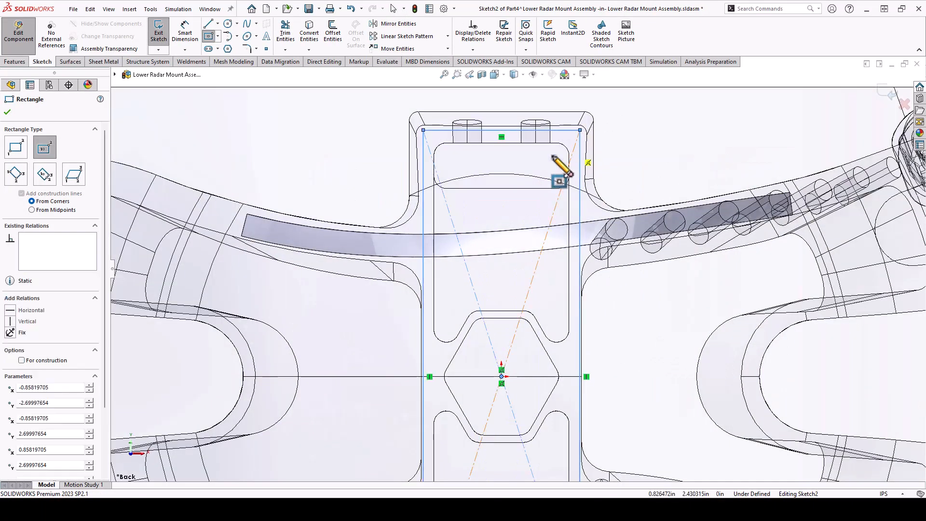
Extrude the rectangle as a 0.25 in One-Direction thin feature up to the radar mount body
left_click(17, 62)
left_click(163, 33)
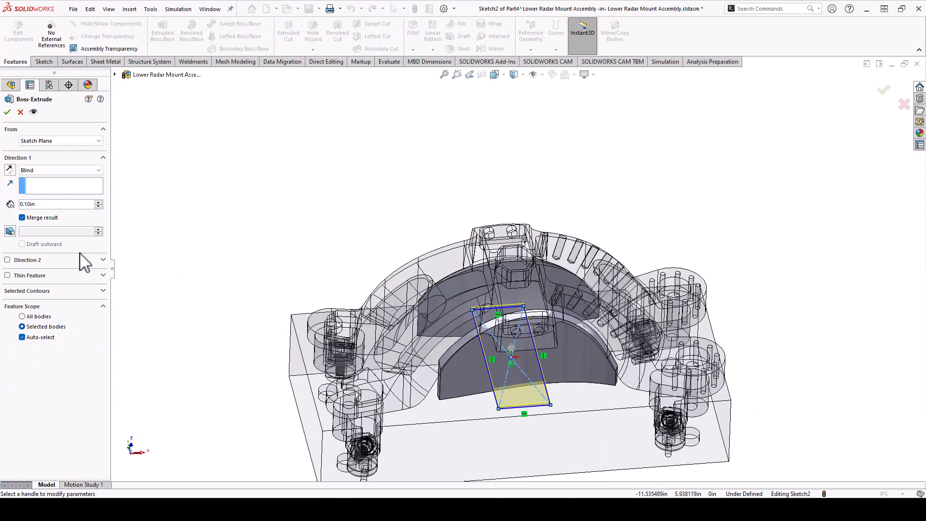
left_click(7, 275)
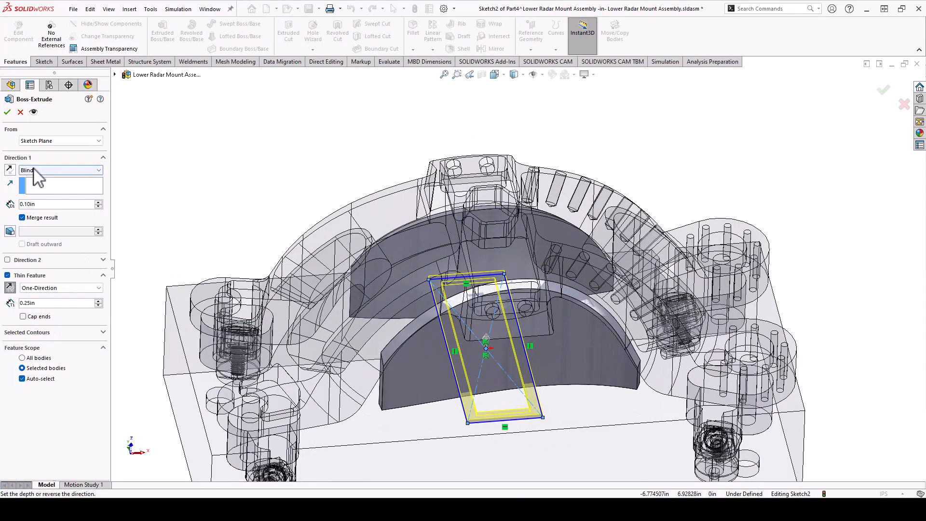
left_click(44, 170)
left_click(43, 211)
left_click(431, 205)
right_click(432, 205)
middle_click_drag(712, 165, 546, 313)
middle_click_drag(371, 413, 672, 335)
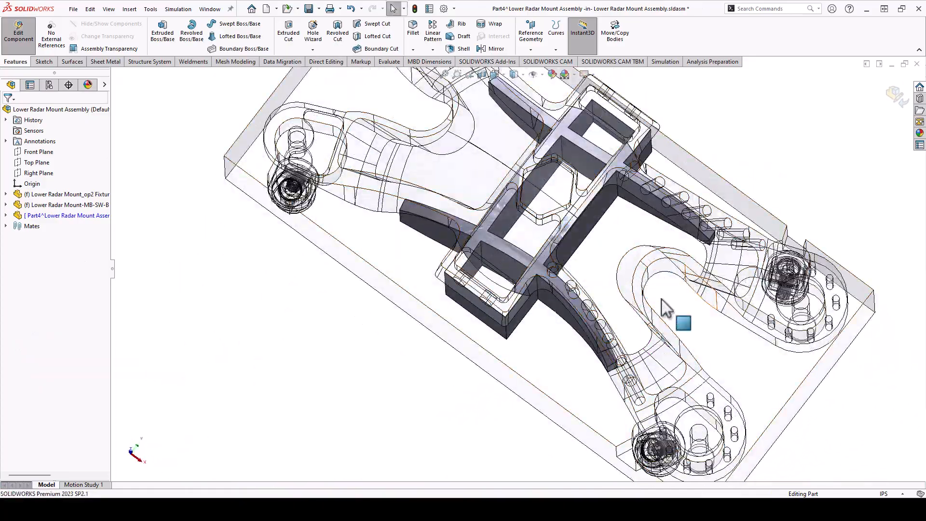
middle_click_drag(656, 294, 495, 115)
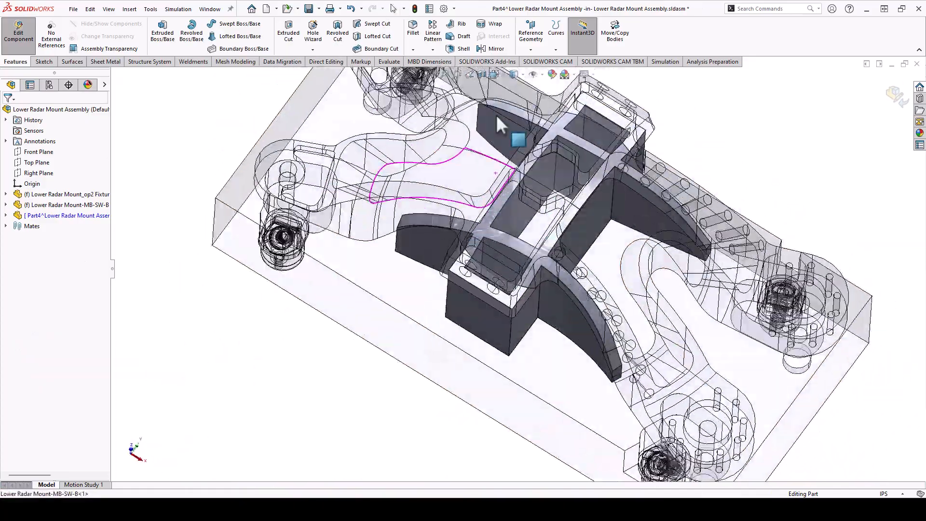
Sketch a three-point spline on the part's Front Plane, following the U-shaped web between the arms with the rows of holes
left_click(6, 215)
left_click(41, 290)
left_click(43, 275)
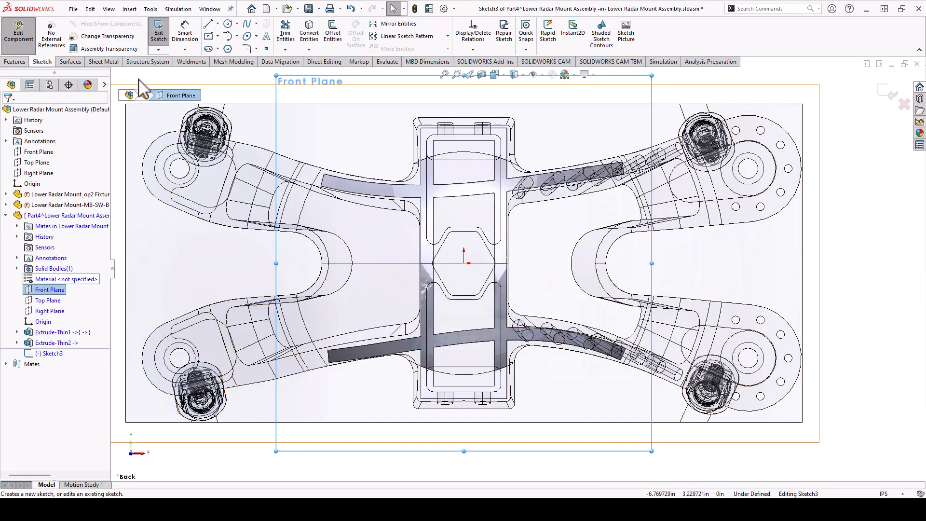
left_click(247, 24)
scroll(675, 265, "down", 2)
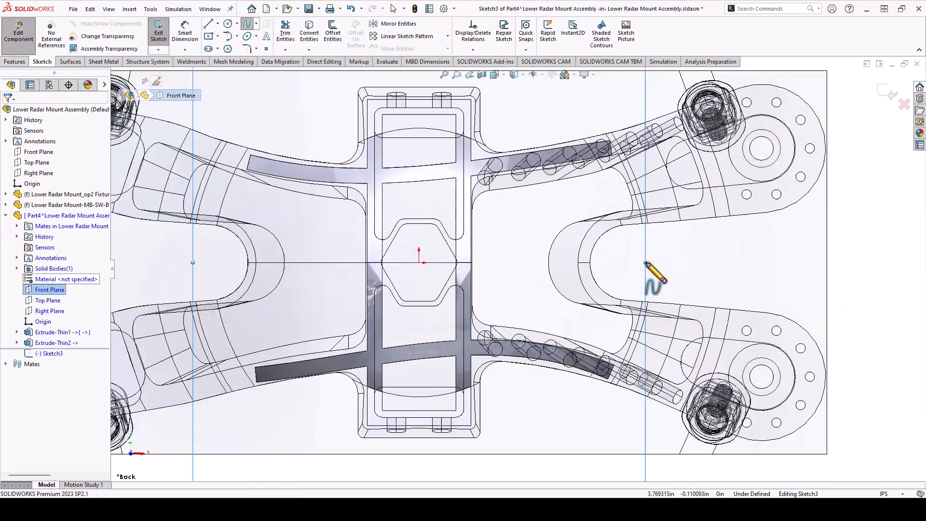
scroll(650, 221, "down", 4)
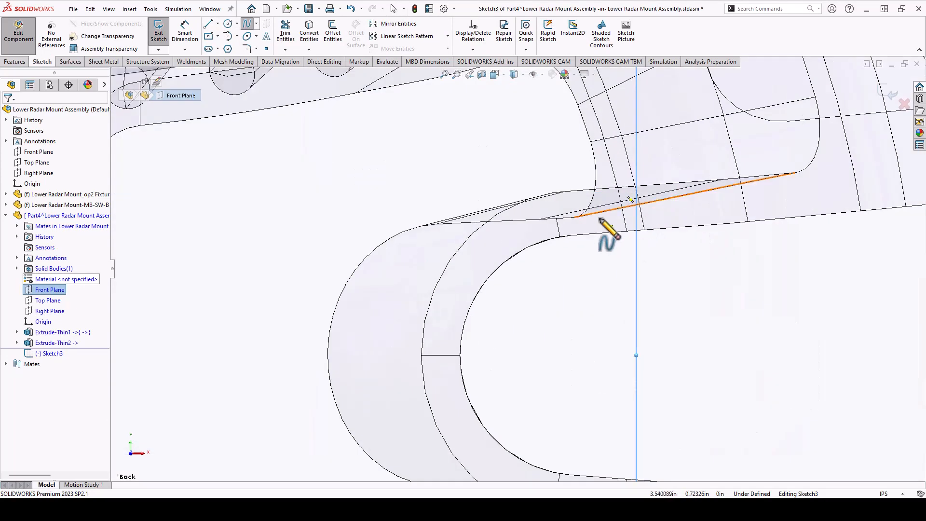
left_click(600, 198)
left_click(387, 353)
scroll(524, 443, "up", 1)
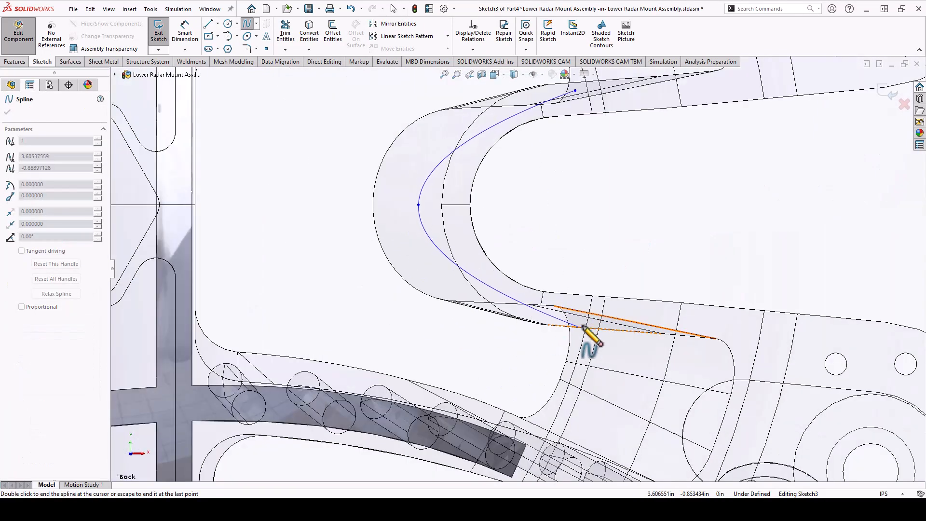
left_click(559, 316)
key("Escape")
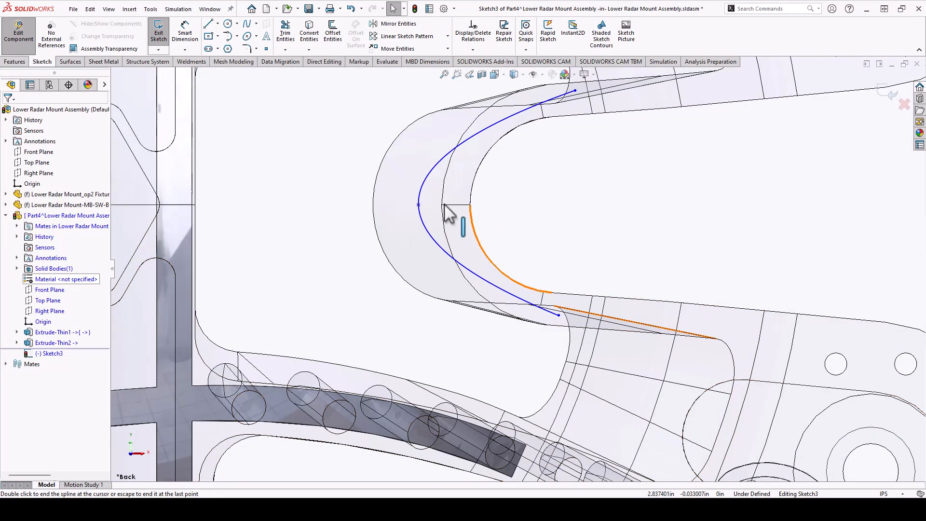
Reshape the U-shaped spline by adjusting the tangent handle at its middle point
scroll(182, 248, "up", 1)
left_click(749, 244)
middle_click_drag(854, 281, 734, 282, "ctrl")
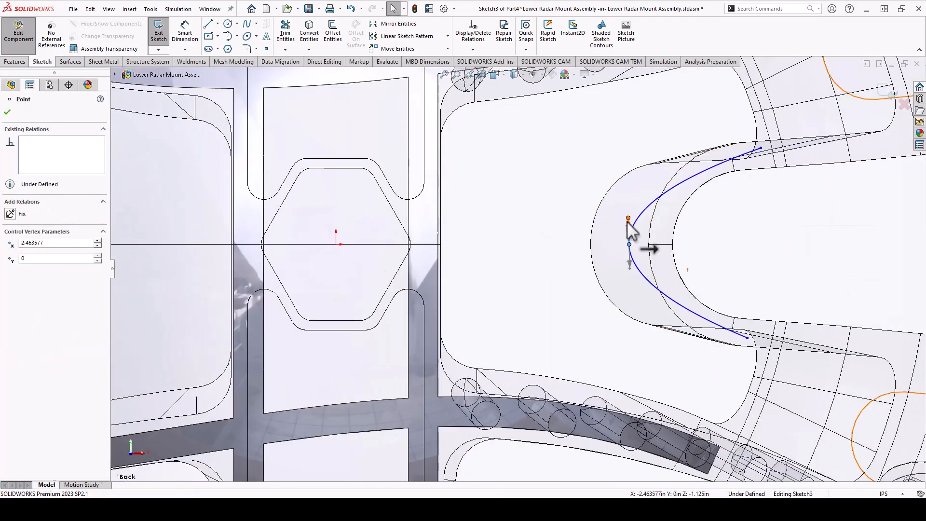
mouse_move(628, 219)
left_mouse_down()
mouse_move(627, 195)
mouse_move(618, 209)
left_mouse_up()
mouse_move(680, 185)
middle_mouse_down()
mouse_move(703, 242)
mouse_move(635, 304)
middle_mouse_up()
right_click_drag(635, 304, 639, 385)
scroll(356, 308, "down", 2)
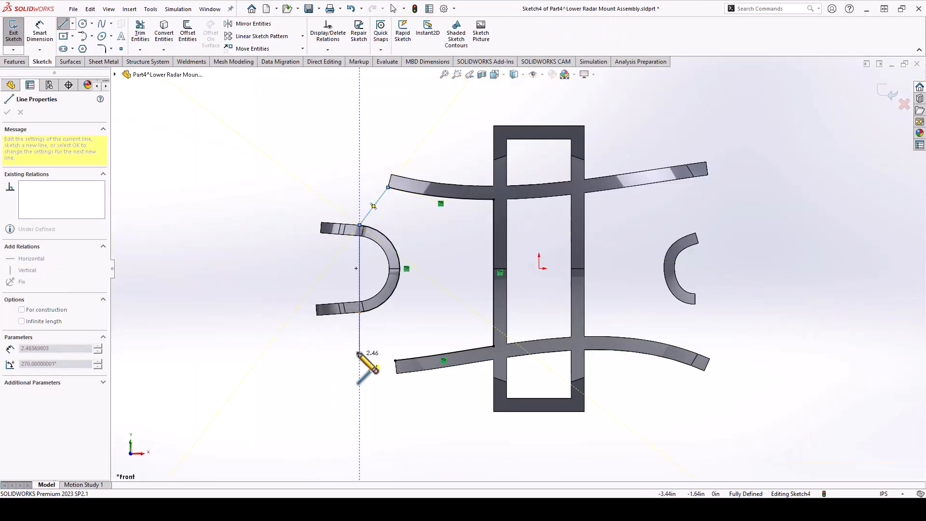
Close the web profile with a line from the larger U-shaped rib to the lower curved rib and extrude it 0.25 in
left_click(396, 360)
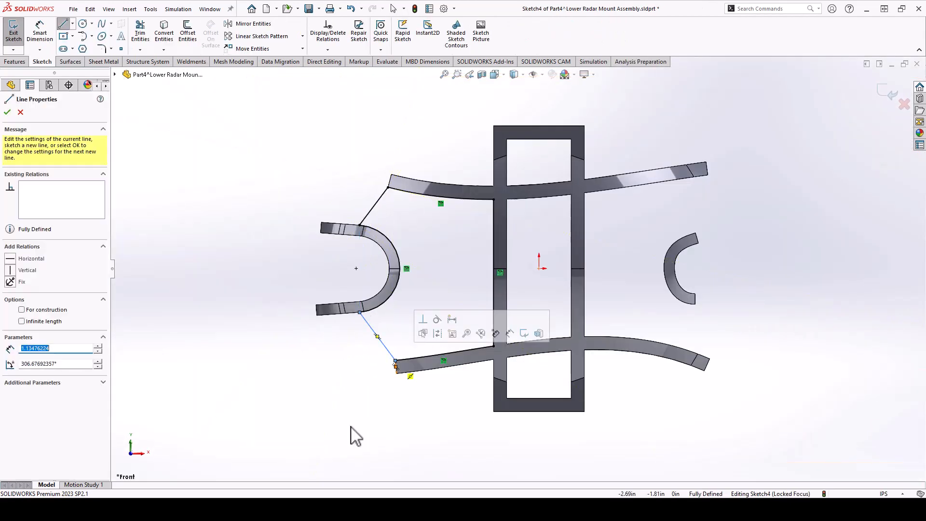
key("Escape")
left_click(14, 62)
left_click(18, 31)
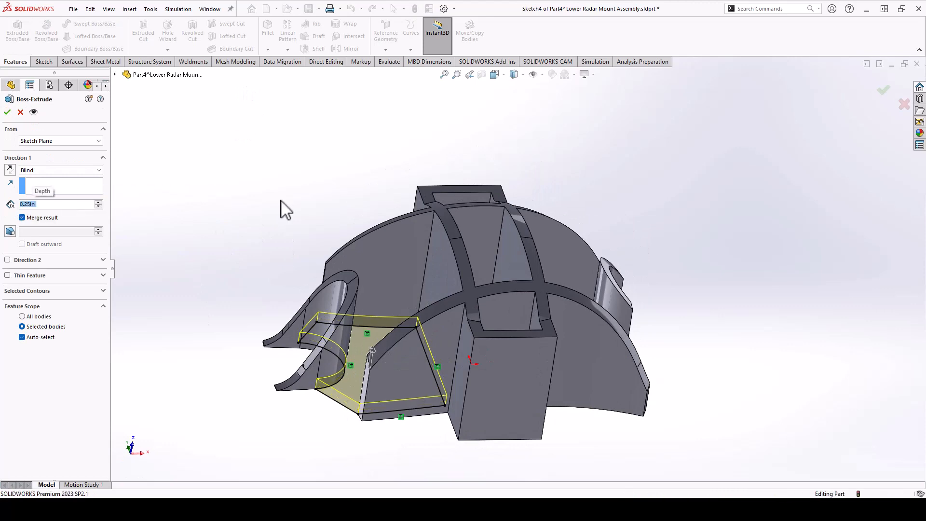
key("Return")
Start a sketch on the Front Plane and convert the edges of both long curved ribs, the central box and the small C-shaped rib
left_click(39, 173)
left_click(38, 160)
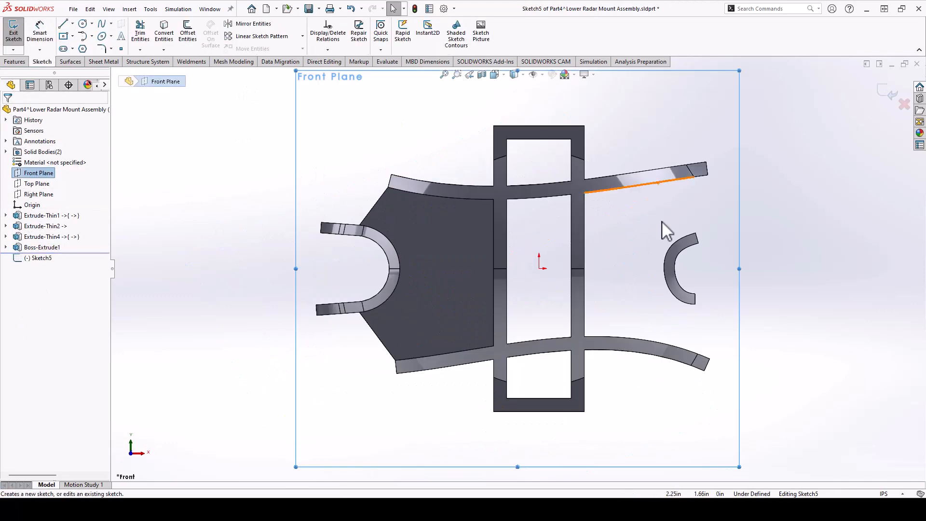
middle_click_drag(662, 220, 642, 201)
left_click(645, 198)
left_click(603, 221, "ctrl")
middle_click_drag(700, 313, 688, 345)
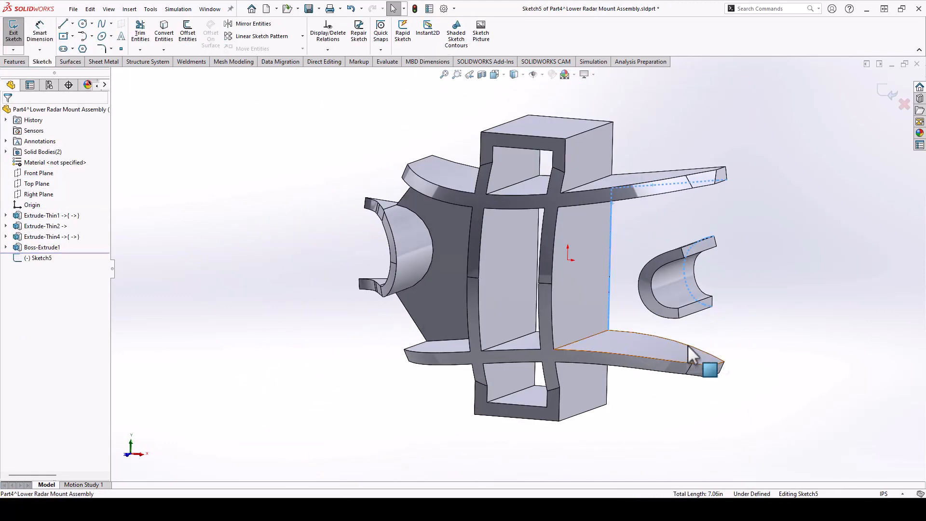
left_click(168, 29)
key("ctrl+1")
Close the converted profile with two lines joining the small C-shaped rib's ends to the long ribs' tips, and extrude it as a web
left_click(67, 24)
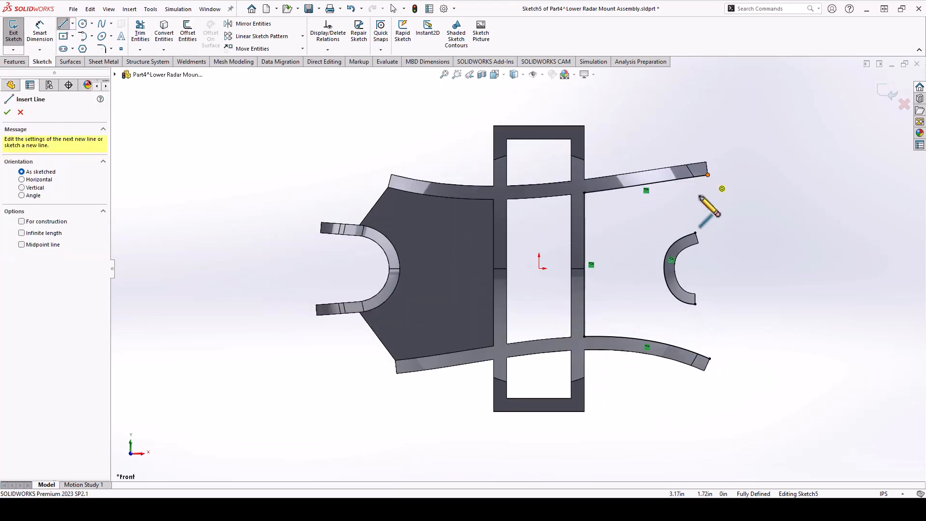
left_click_drag(708, 175, 695, 233)
left_click_drag(695, 304, 710, 358)
left_click(8, 27)
left_click(15, 62)
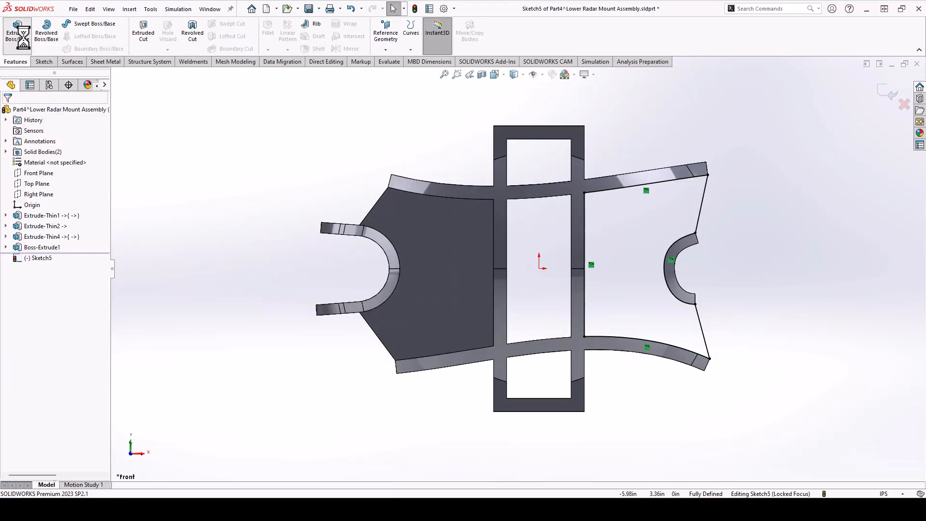
left_click(20, 33)
key("Return")
mouse_move(759, 195)
middle_mouse_down()
mouse_move(728, 182)
mouse_move(734, 386)
mouse_move(692, 113)
mouse_move(705, 234)
mouse_move(741, 256)
middle_mouse_up()
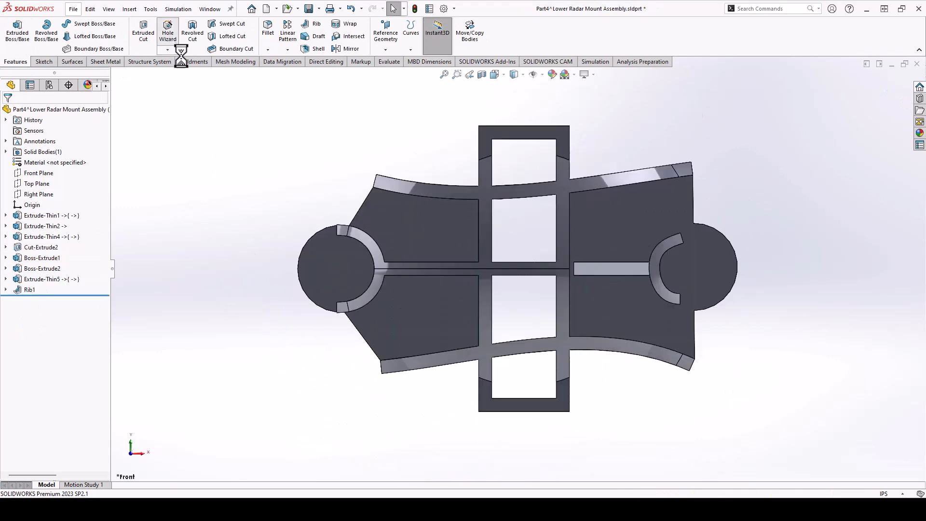
Define an ANSI Inch drill hole of type Screw Clearances with size 3/8, through all
left_click(48, 314)
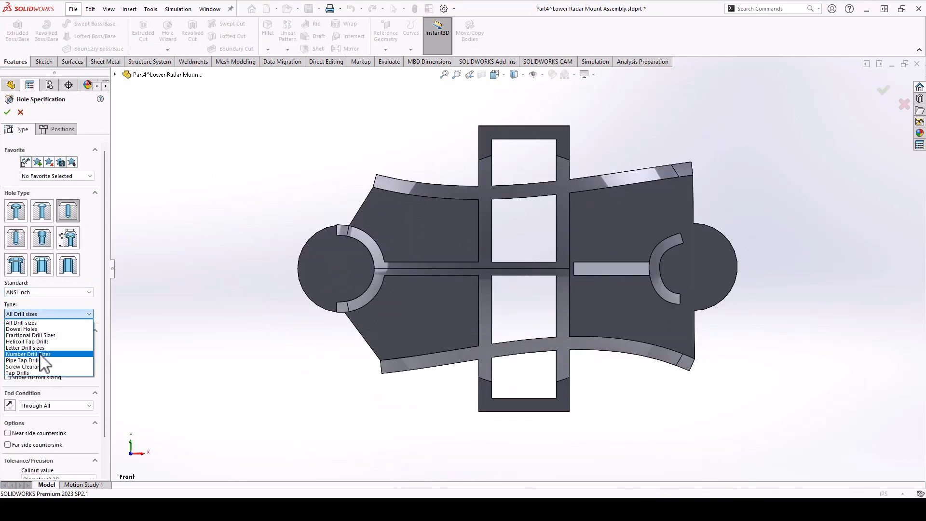
left_click(29, 357)
left_click(48, 353)
left_click(31, 384)
Place the clearance holes at the centres of the two round mounting ears and create them
left_click(57, 128)
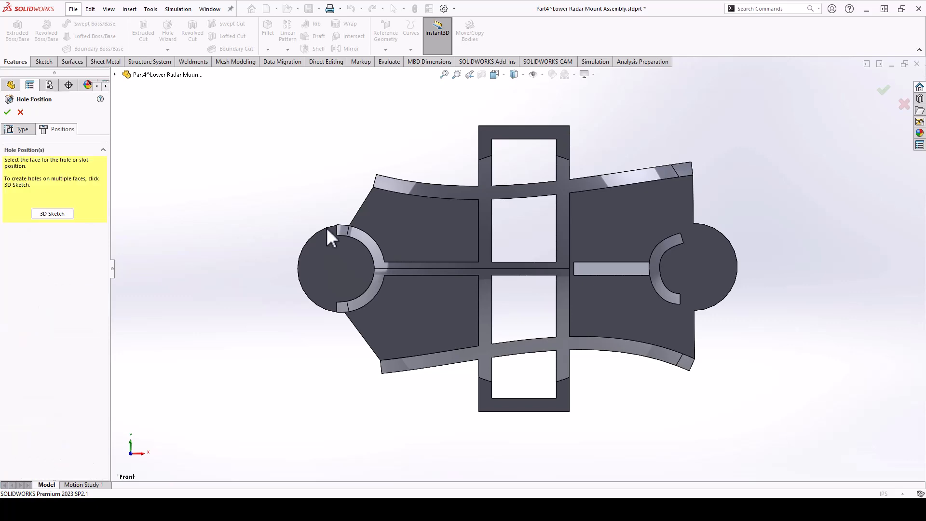
left_click(341, 269)
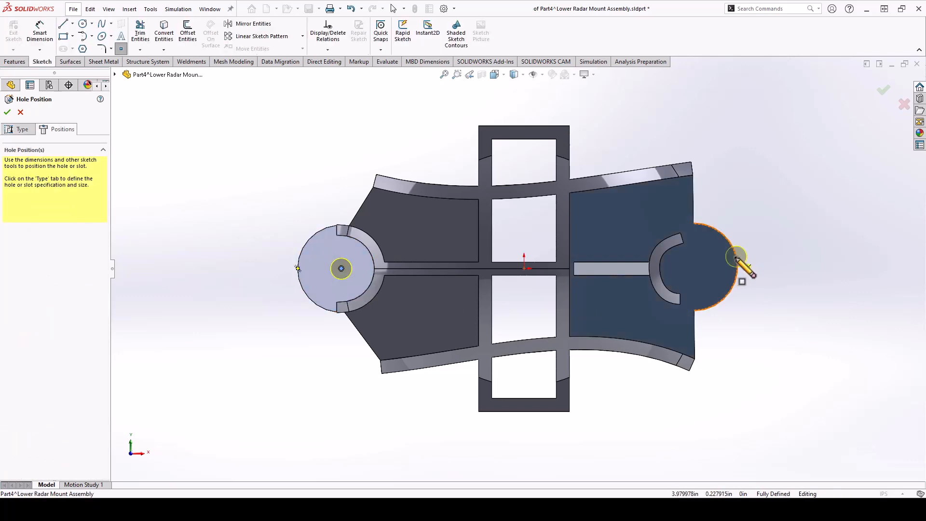
left_click(694, 266)
left_click(883, 90)
left_click(801, 226)
middle_click_drag(805, 273, 791, 255)
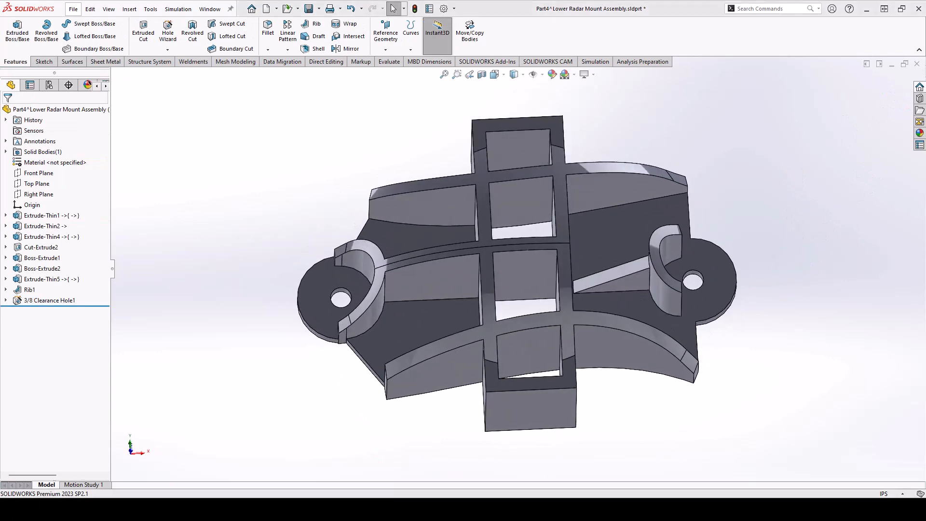
middle_click_drag(816, 214, 814, 233)
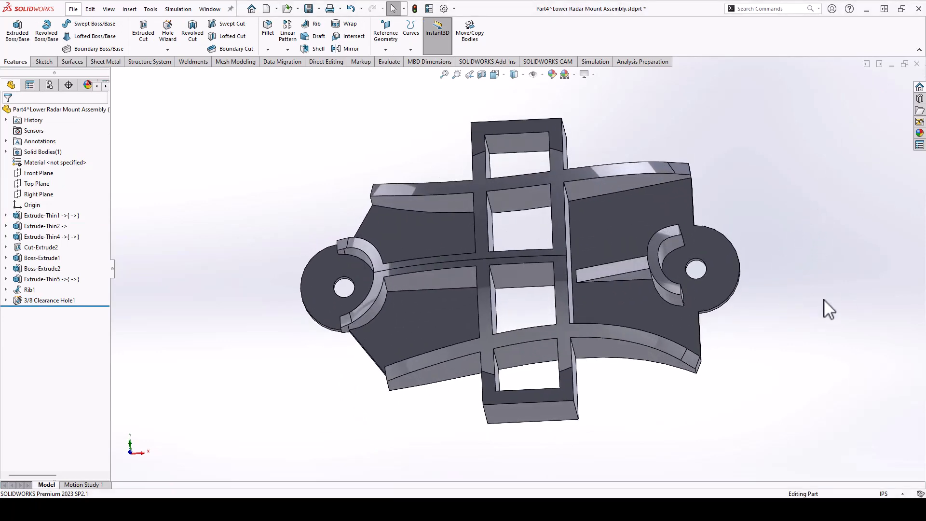
Sketch a vertical straight slot from the origin on the central box's end face, about 0.65 in wide and 0.72 in between centres
middle_click_drag(823, 301, 821, 174)
left_click(554, 340)
left_click(593, 319)
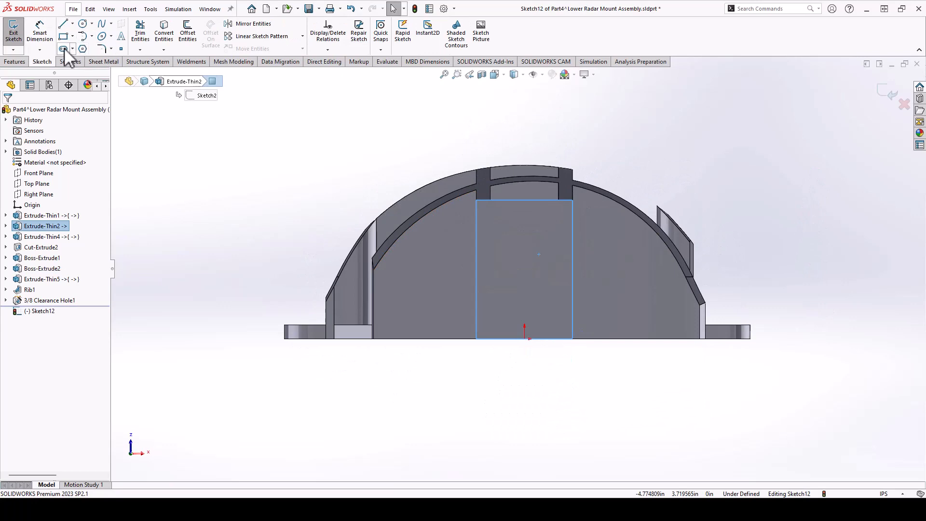
left_click(63, 48)
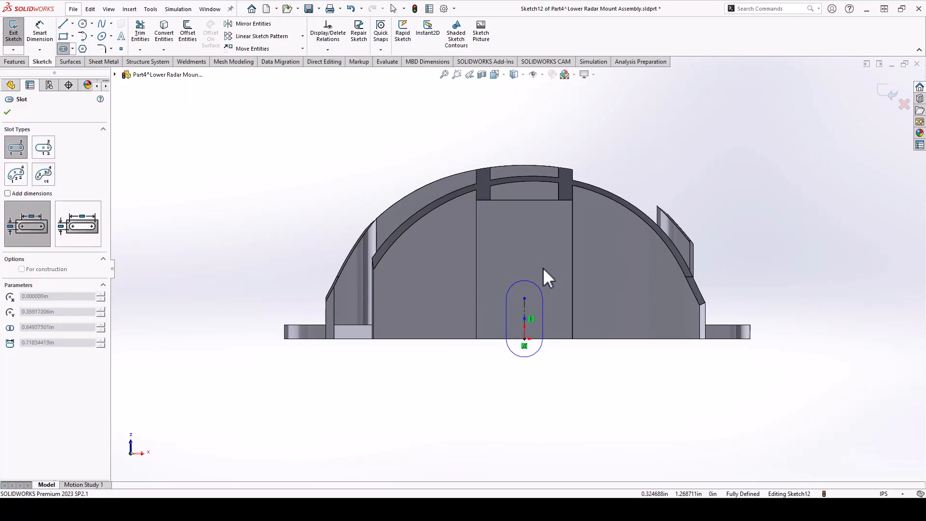
left_click(542, 267)
Cut the slot profile through the whole part with the Through All end condition
left_click(12, 61)
left_click(143, 34)
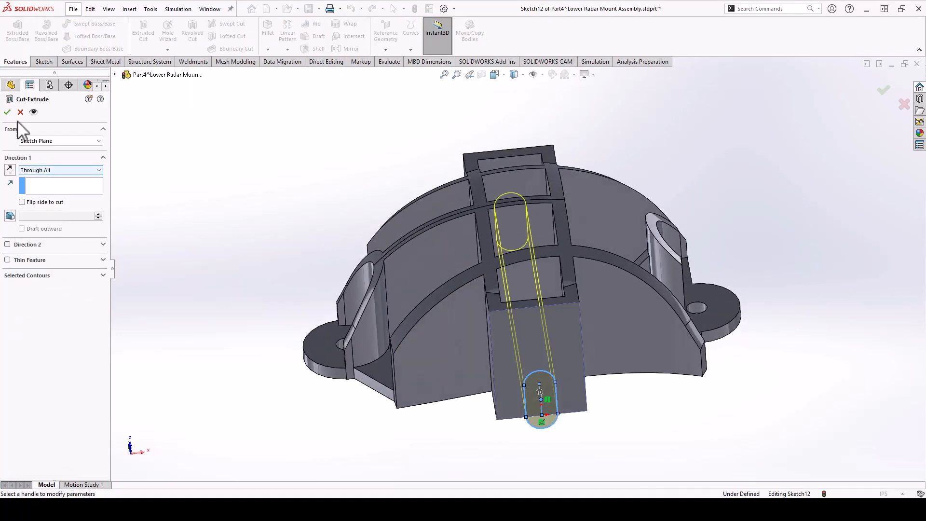
left_click(11, 109)
middle_click_drag(248, 176, 264, 263)
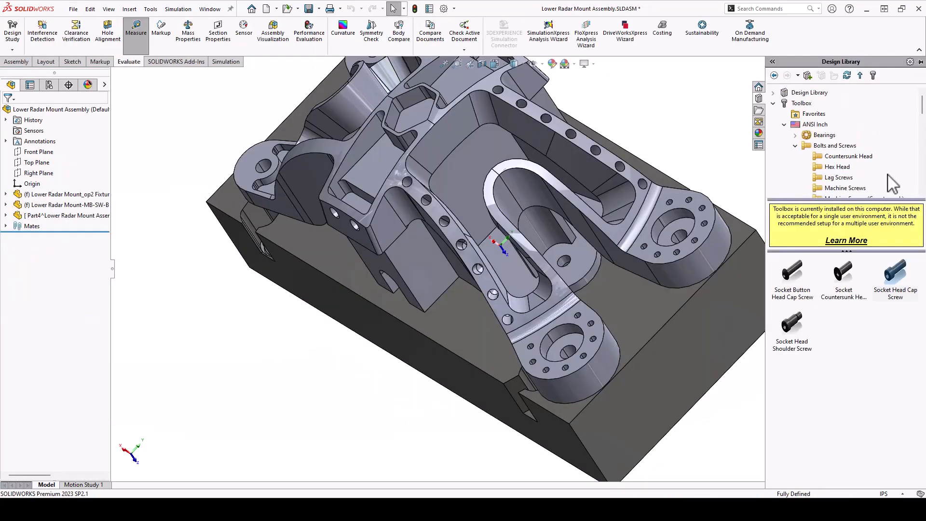
Insert an ANSI Inch Type A narrow flat washer from Toolbox onto the mounting hole in the radar mount's inner foot
left_click(795, 146)
scroll(794, 156, "down", 2)
left_click(794, 178)
left_click(826, 159)
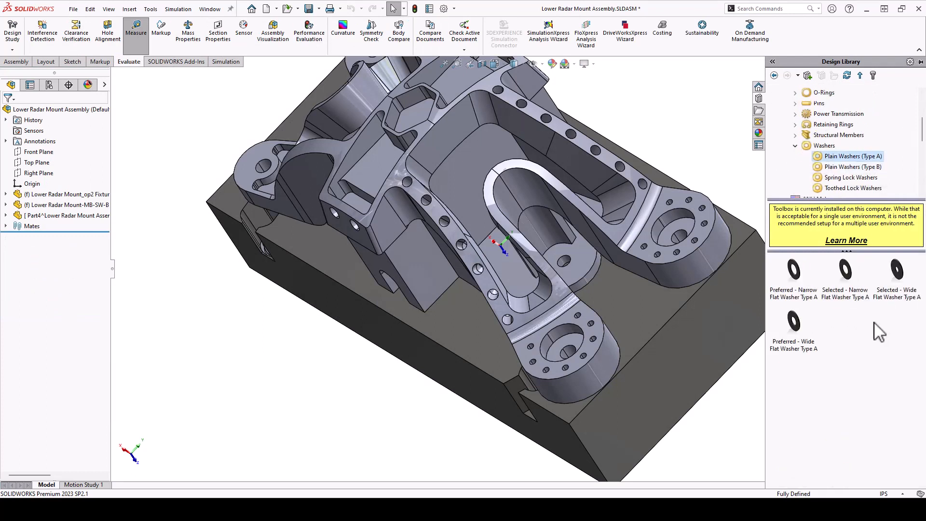
left_click_drag(845, 270, 571, 267)
Set the washer size to 5/16 and add a second copy before ending the insertion
left_click(31, 270)
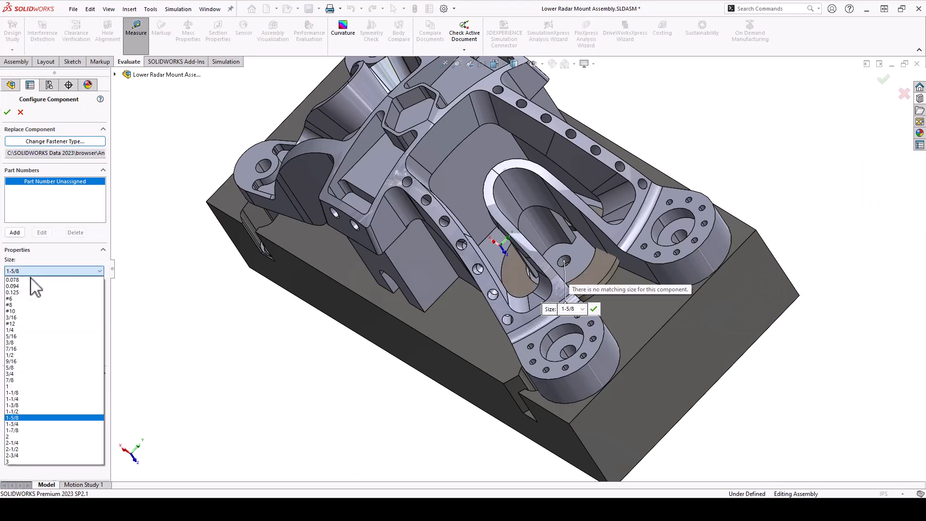
left_click(48, 336)
left_click(7, 114)
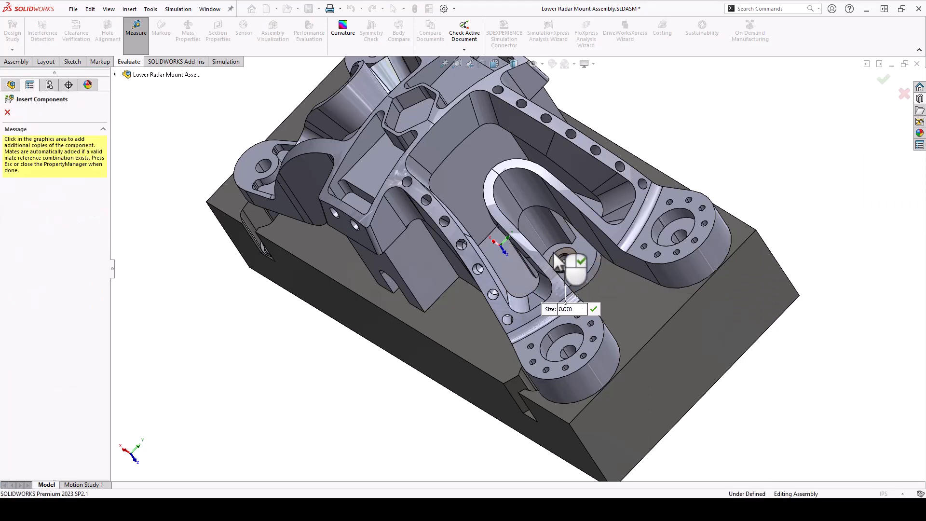
right_click(305, 334)
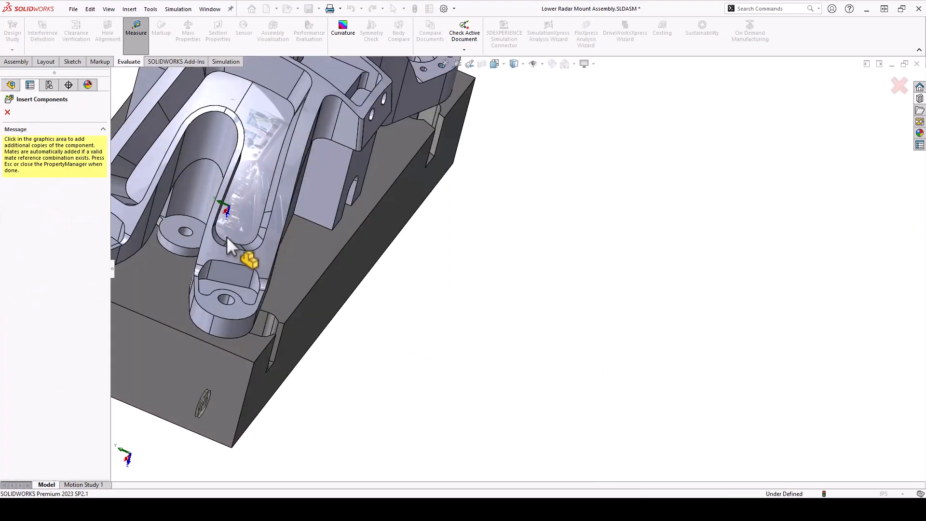
left_click(7, 112)
Insert a Socket Button Head Cap Screw from the ANSI Inch Toolbox socket head screws into the washer on the inner foot
left_click(920, 99)
scroll(850, 147, "up", 3)
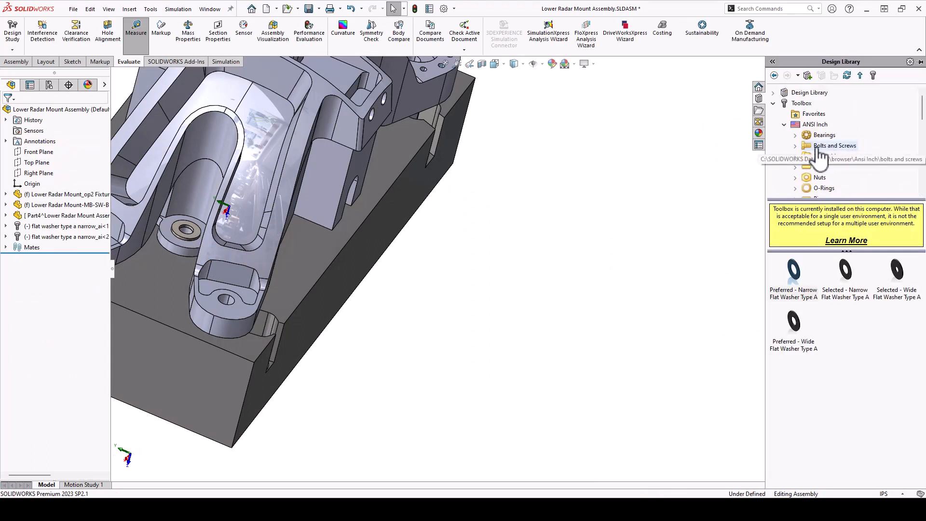
left_click(795, 147)
scroll(833, 123, "down", 3)
left_click(849, 135)
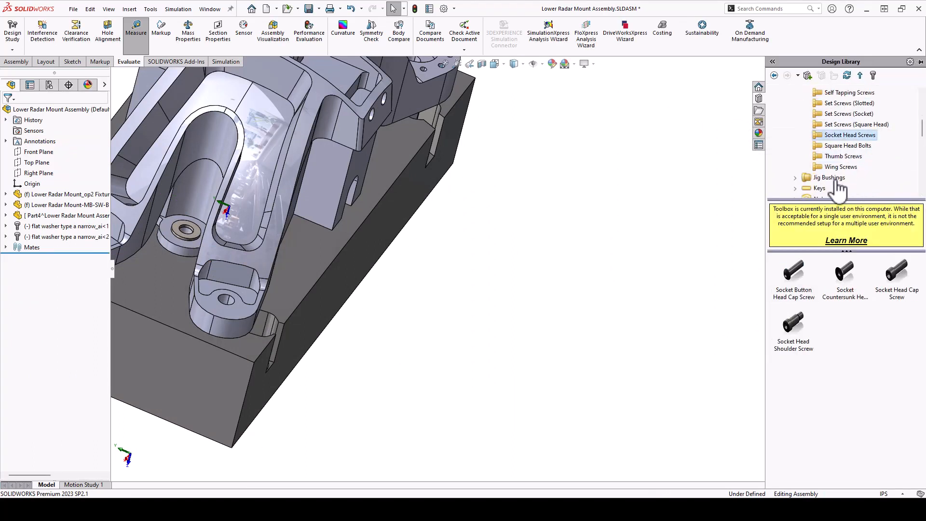
left_click_drag(794, 276, 183, 235)
Configure the button head cap screw with size 5/16-18 and a longer length
left_click(19, 271)
left_click(28, 400)
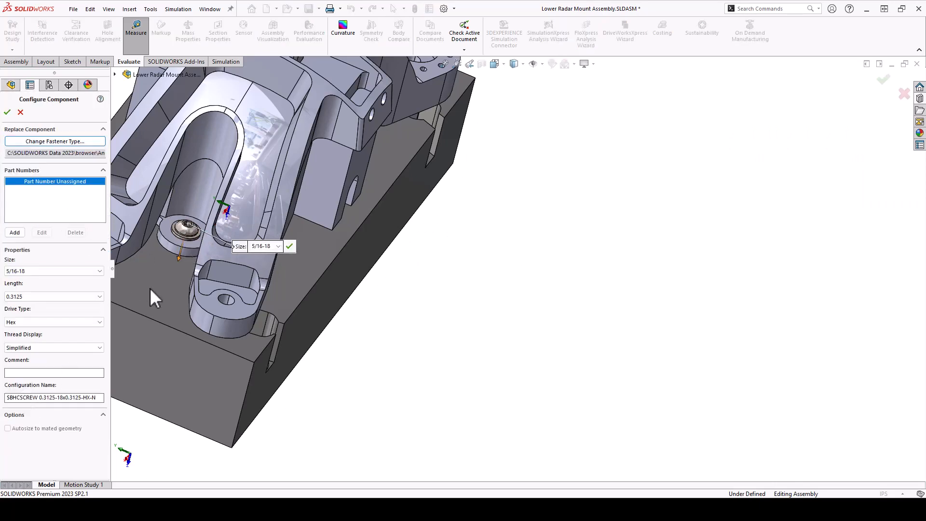
left_click(30, 297)
left_click(24, 344)
left_click(7, 112)
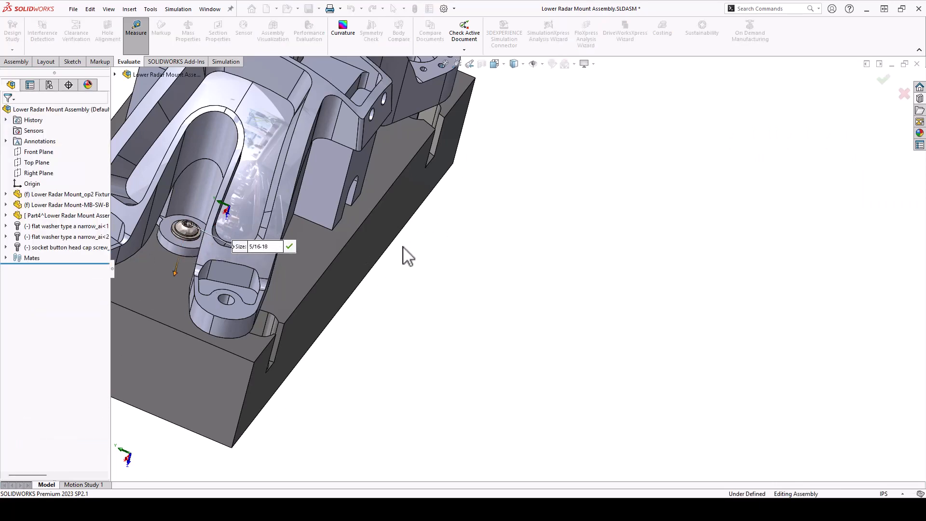
middle_click_drag(481, 227, 465, 244)
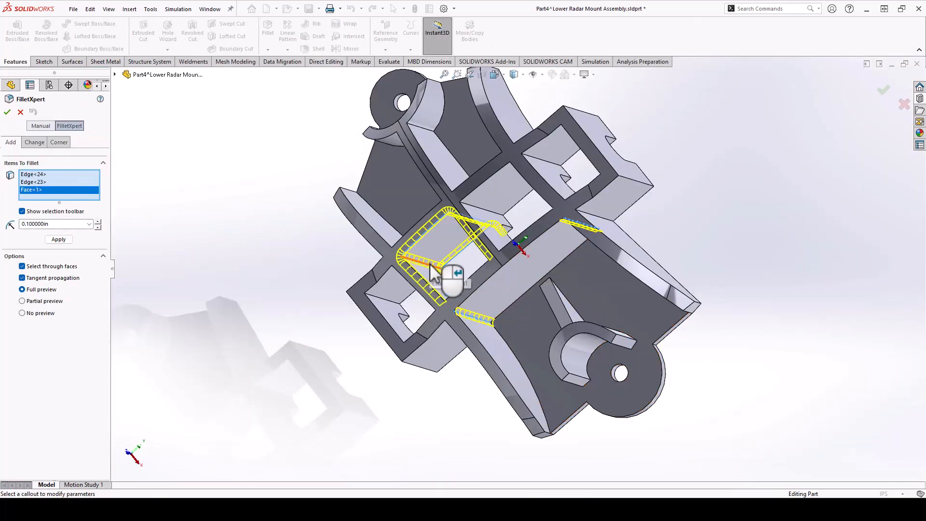
Select the corner edges of the support part's rib cells, slots and mounting ears for 0.1 in fillets with FilletXpert
left_click(424, 263)
left_click(454, 234)
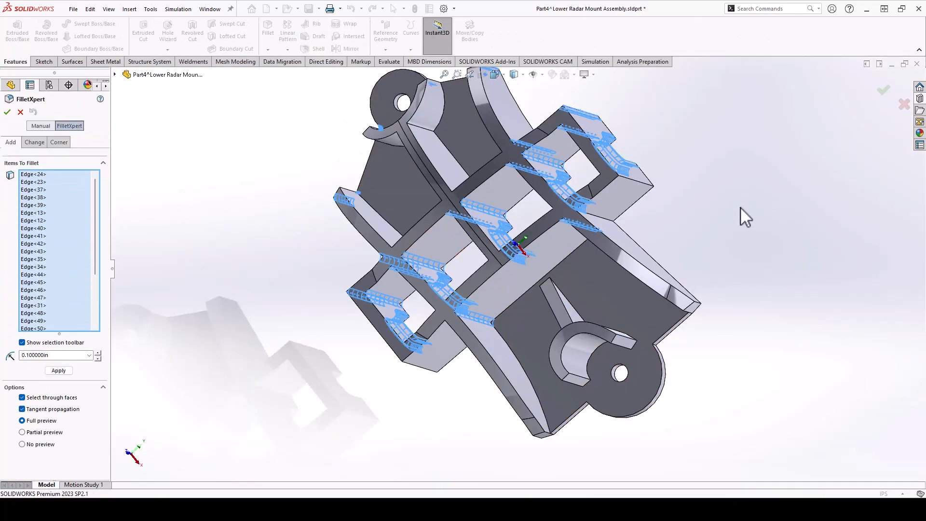
middle_click_drag(740, 207, 745, 159)
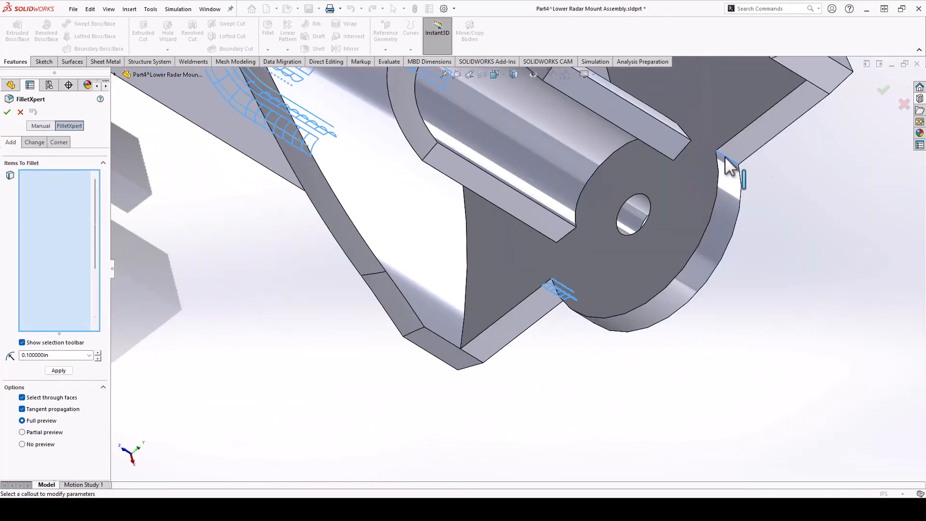
middle_click_drag(734, 169, 772, 200)
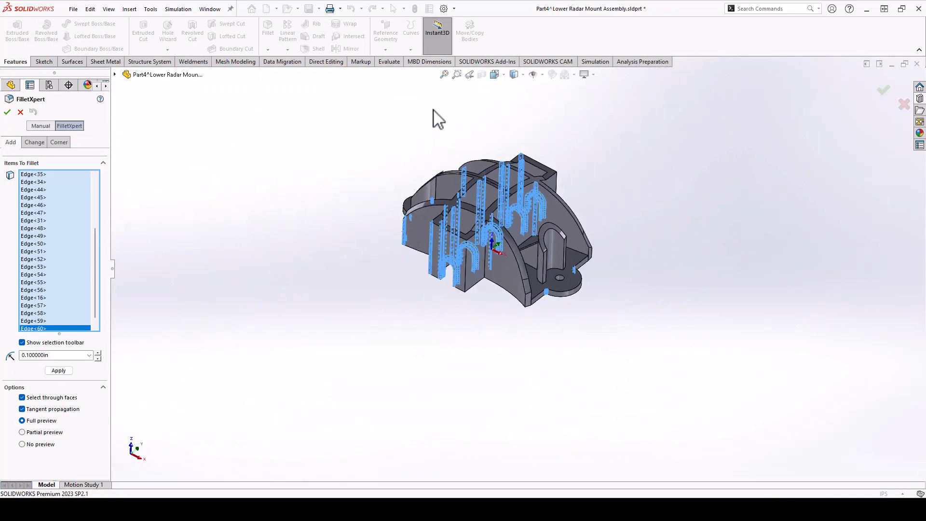
middle_click_drag(438, 118, 702, 391)
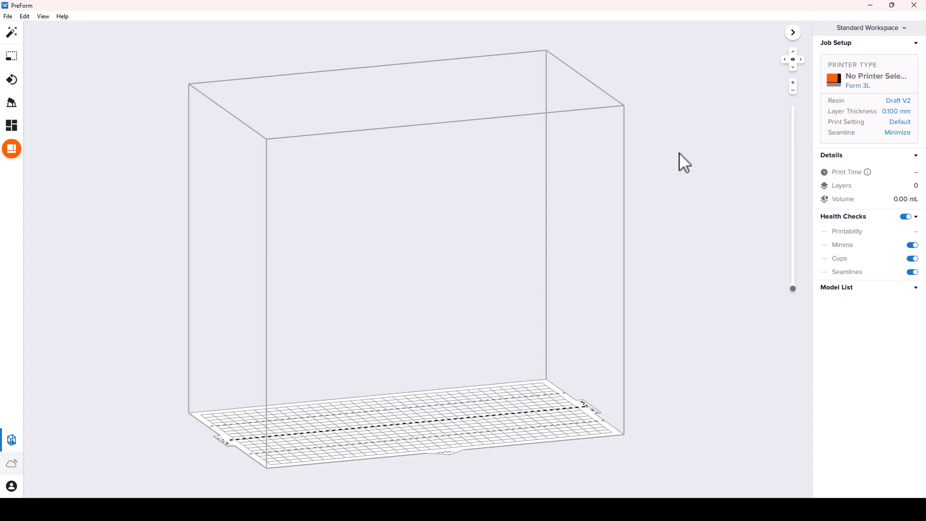
Switch to PreForm and set the print job to the Fuse 1+ 30W printer with Nylon 12 powder
left_click(858, 99)
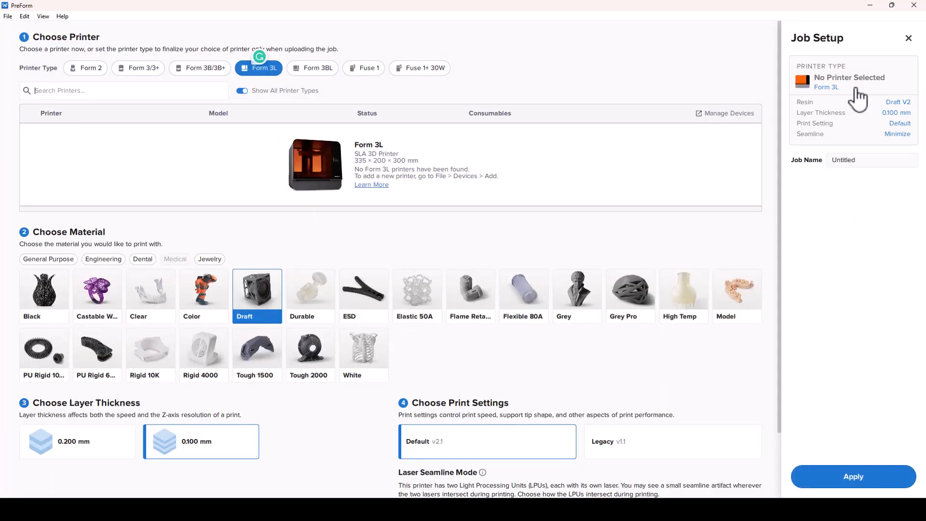
left_click(420, 68)
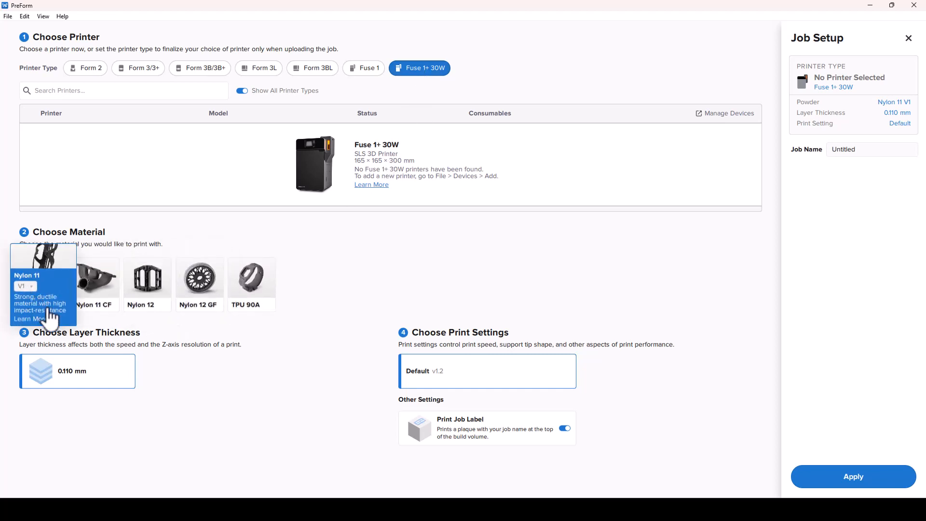
mouse_move(97, 301)
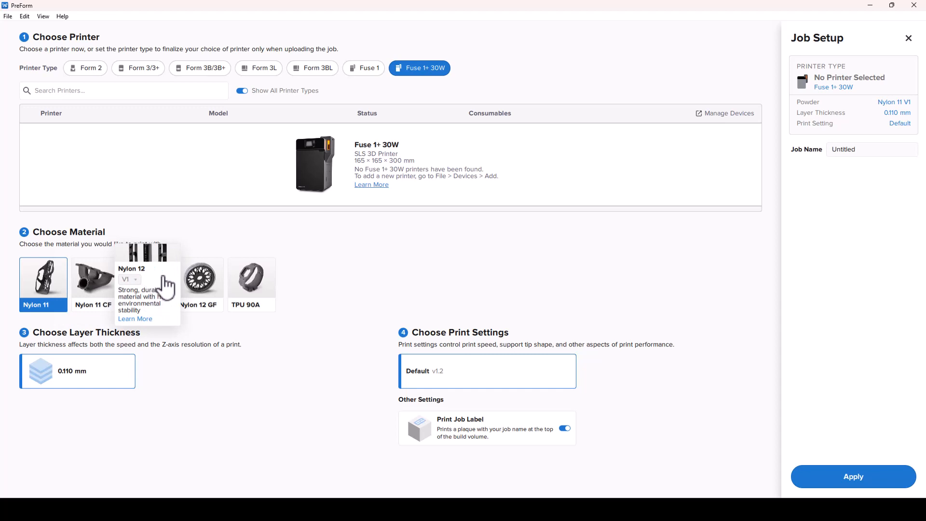
left_click(164, 289)
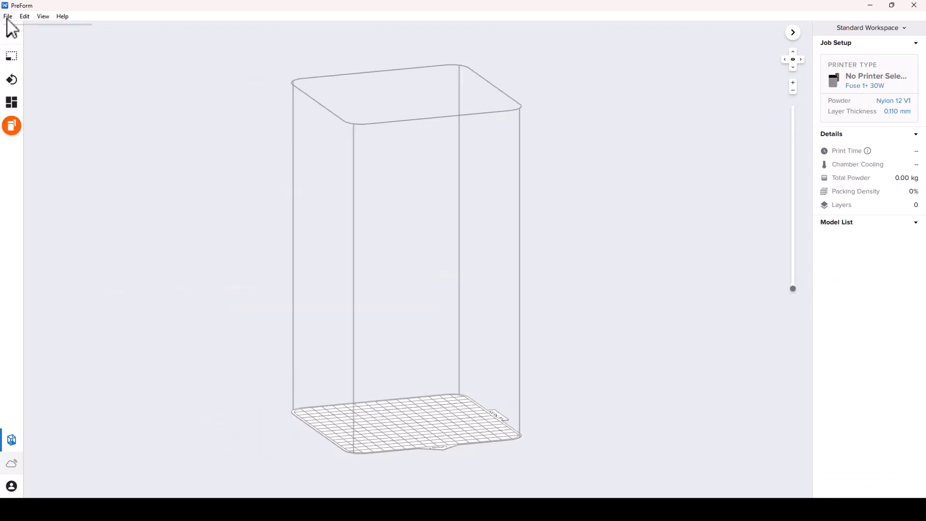
Import Damping Fixture-Lower Radar Mount Assembly.STL into the build volume and inspect it from other angles
left_click(7, 16)
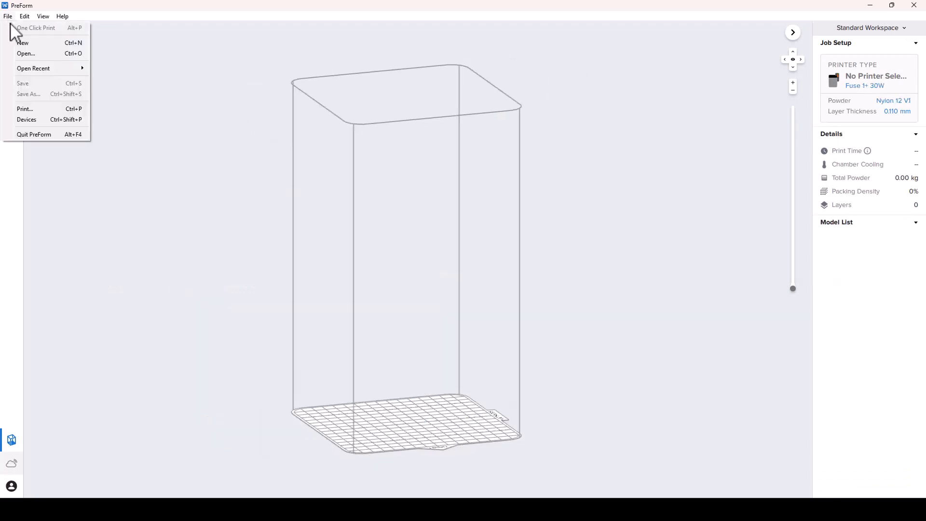
left_click(28, 54)
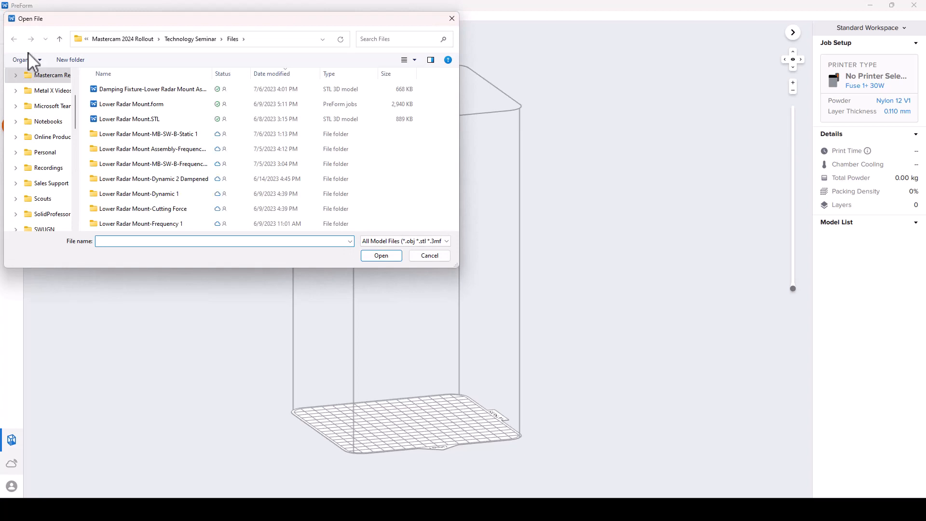
left_click(116, 91)
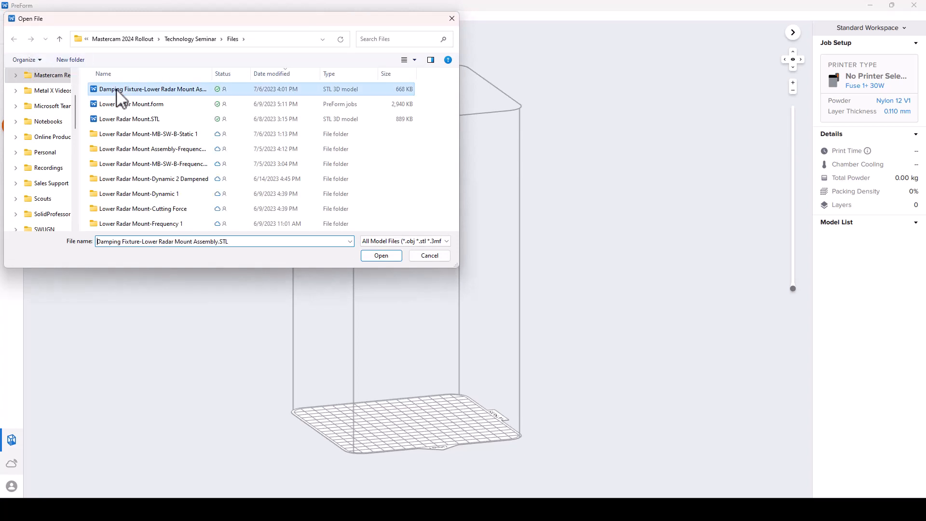
left_click(381, 256)
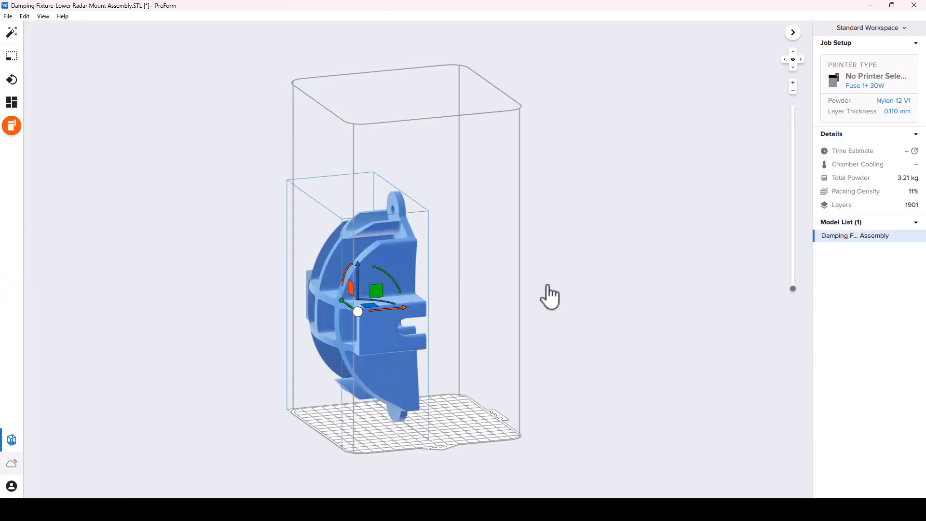
middle_click_drag(554, 325, 632, 311)
left_click_drag(574, 335, 634, 338)
right_click_drag(639, 337, 553, 325)
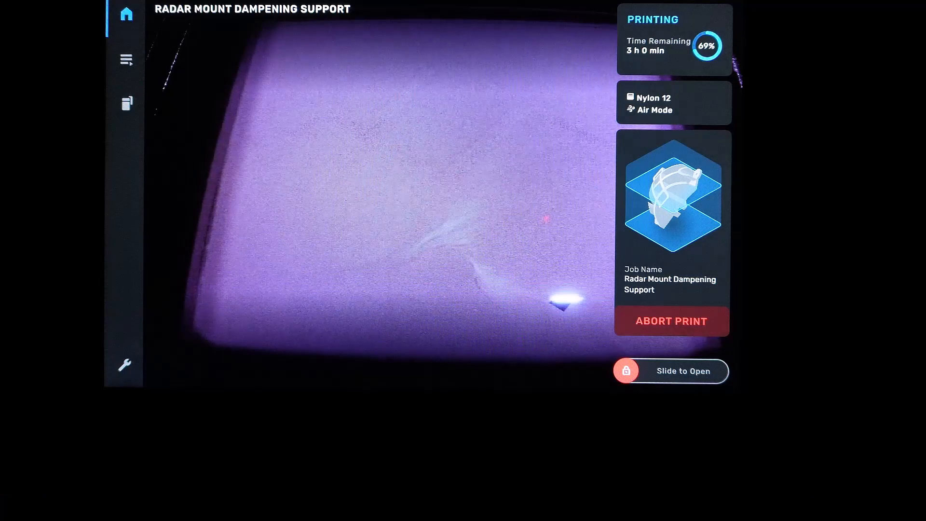